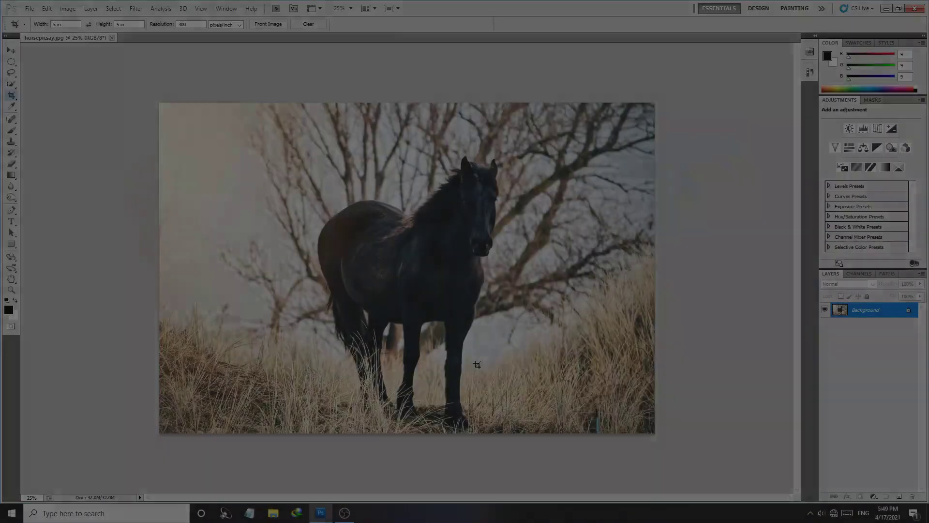
Convert the locked Background of the horse photo into an editable Layer 0.
key(F5)
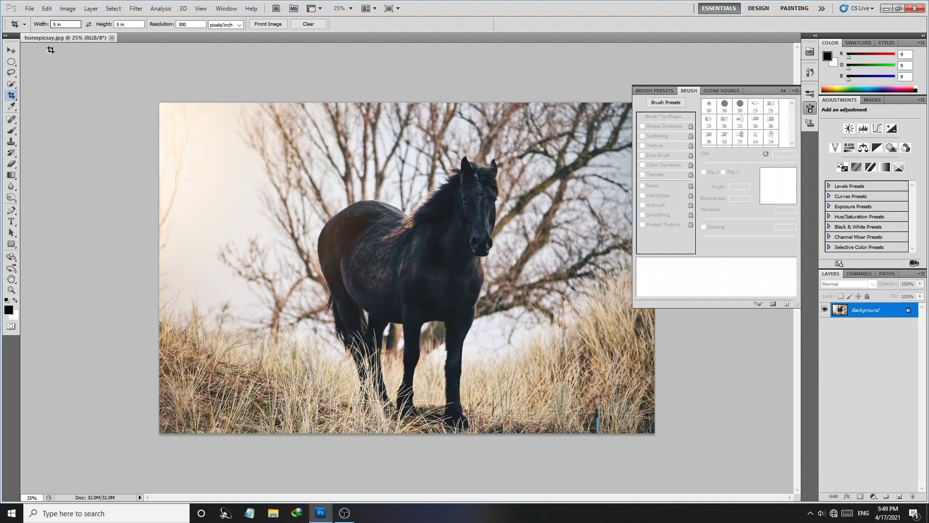
click(786, 91)
double_click(867, 310)
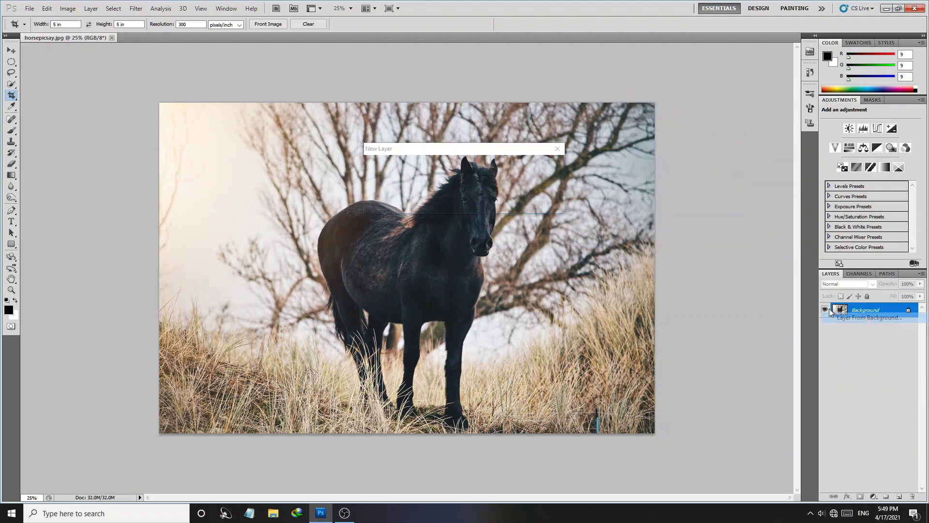
click(541, 165)
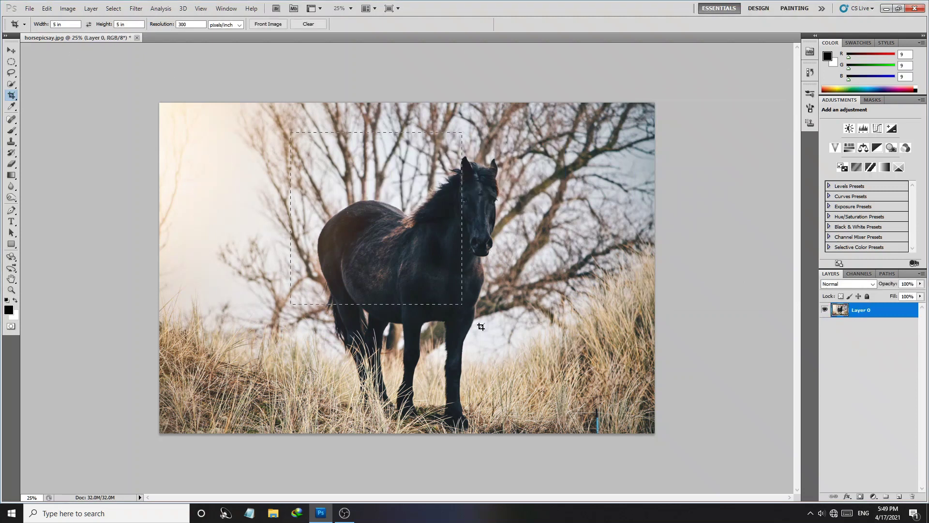
Swap the Crop tool size to a 4 by 5 inch portrait ratio, leaving the photo uncropped.
drag(594, 399, 600, 421)
mouse_move(526, 328)
mouse_down()
mouse_move(511, 320)
mouse_move(518, 299)
mouse_up()
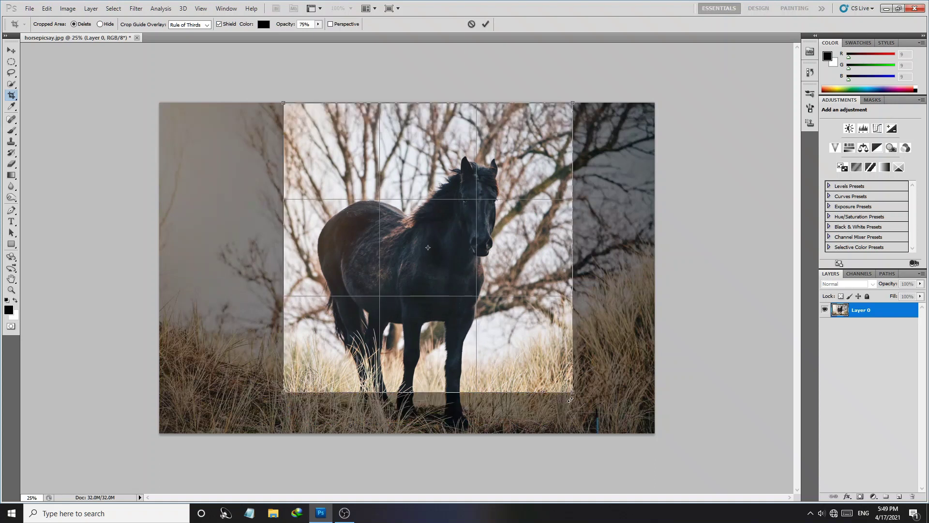
click(472, 25)
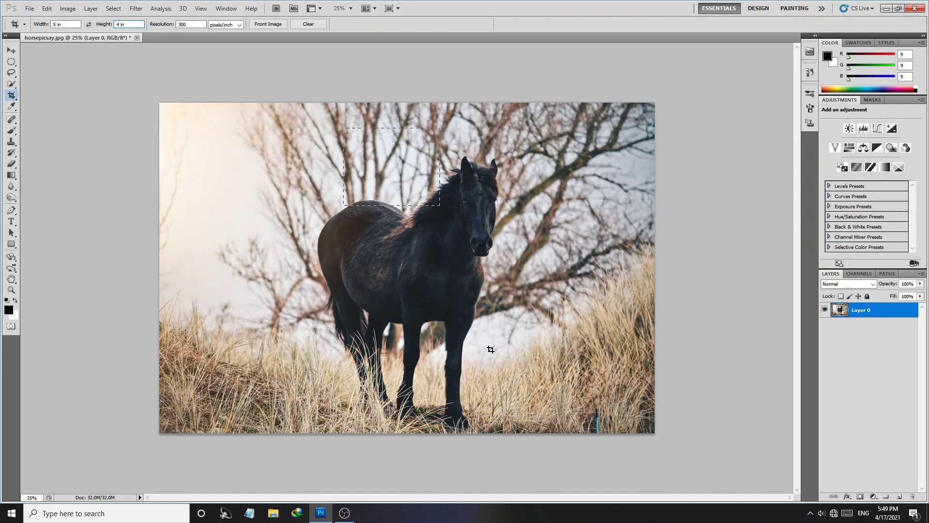
drag(549, 420, 498, 252)
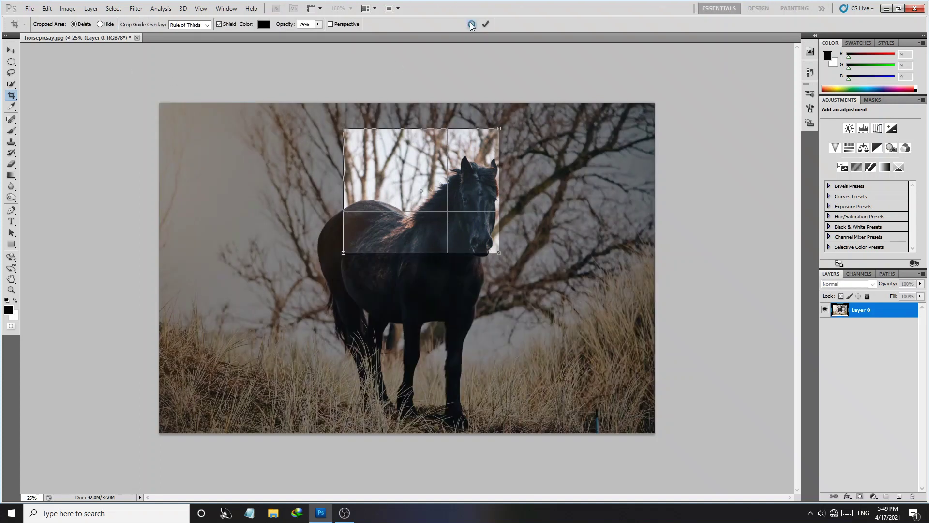
key(Escape)
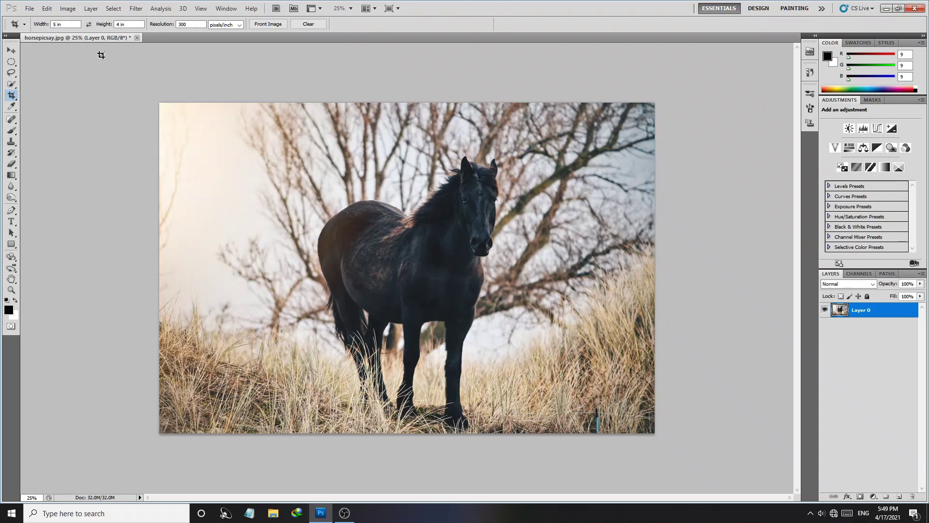
click(88, 24)
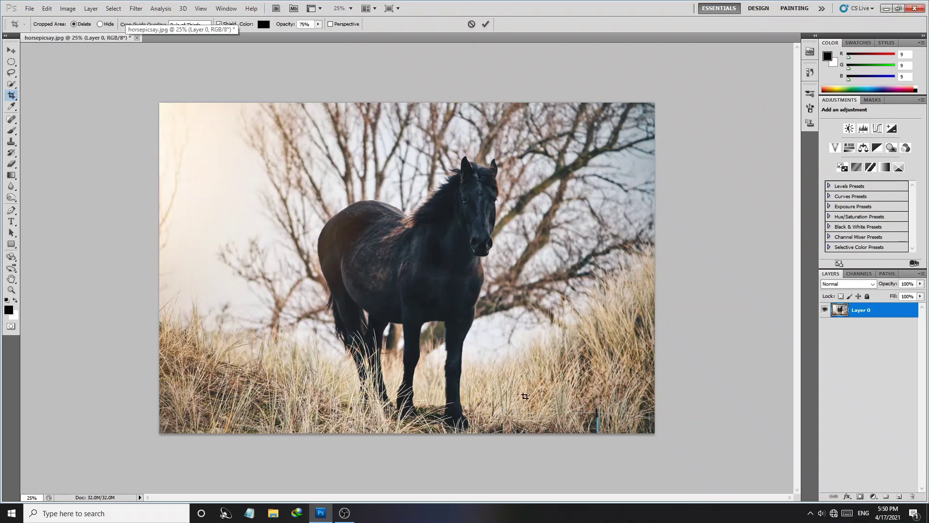
Crop the horse photo to a 4×5 portrait frame centred on the horse, then zoom in.
drag(508, 366, 556, 433)
drag(465, 374, 452, 355)
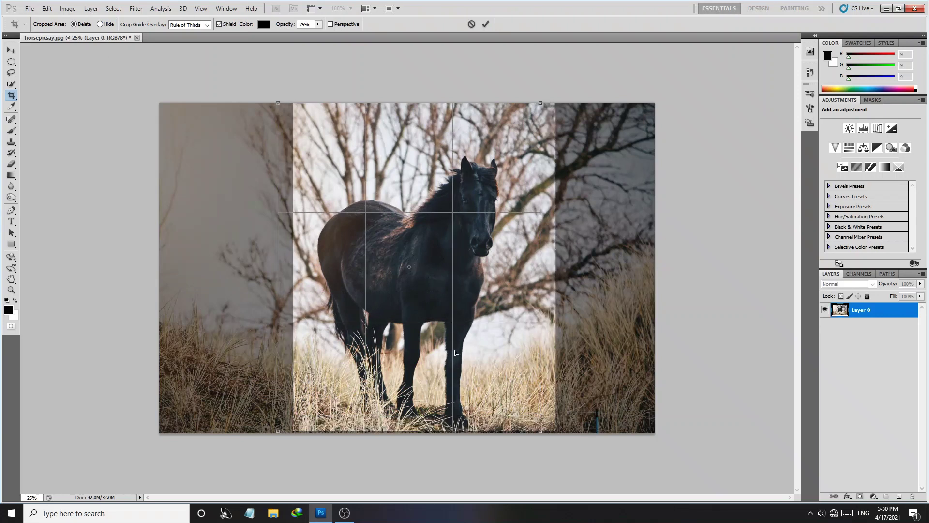
drag(467, 353, 458, 352)
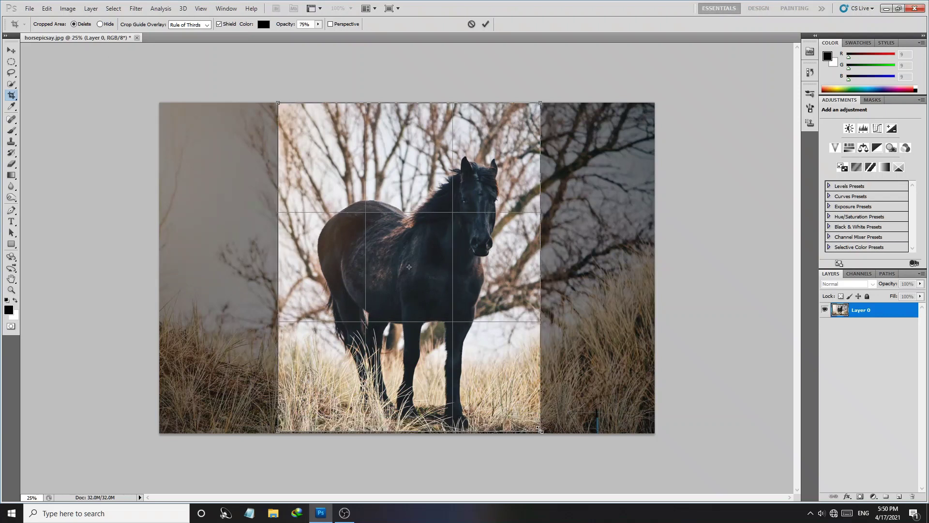
drag(541, 431, 543, 430)
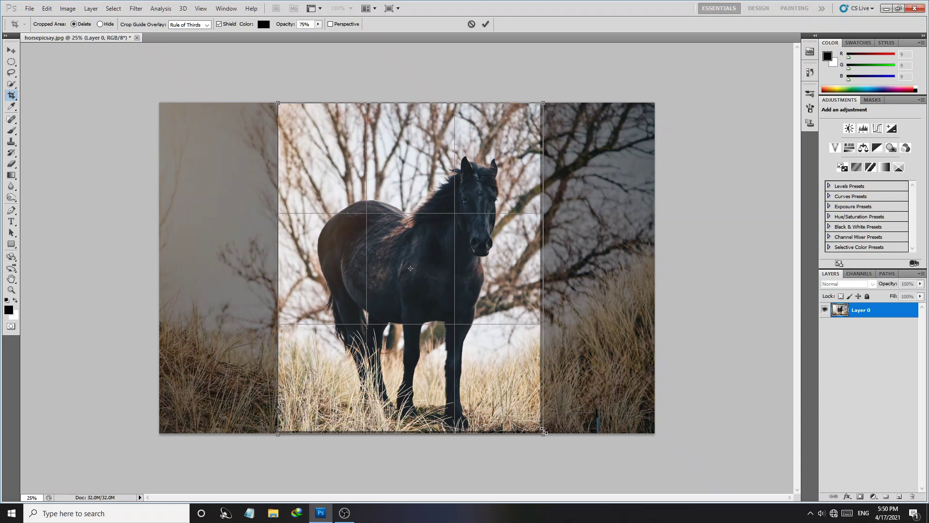
drag(542, 436, 541, 432)
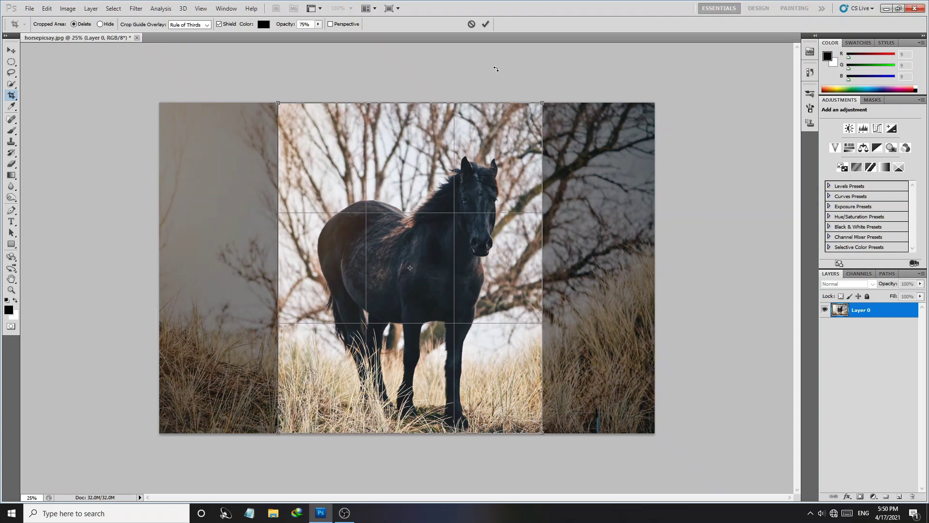
drag(476, 267, 479, 267)
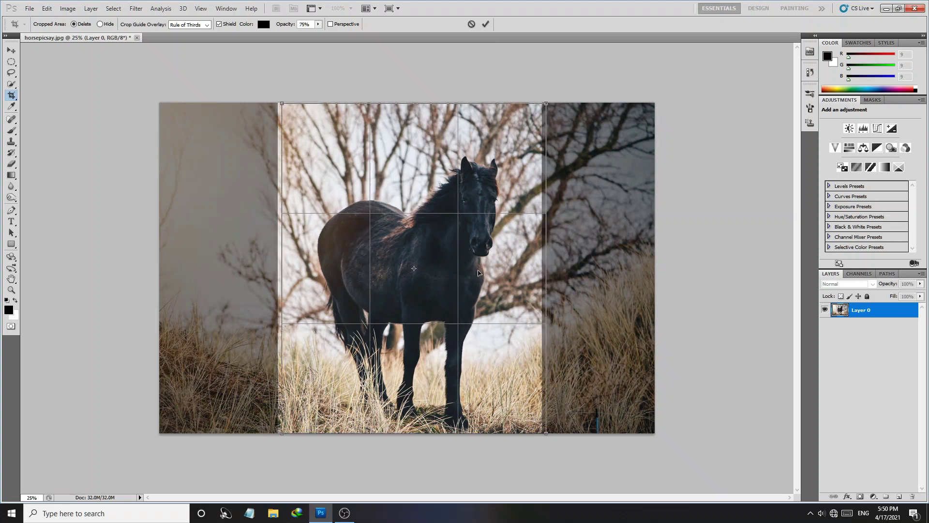
click(487, 24)
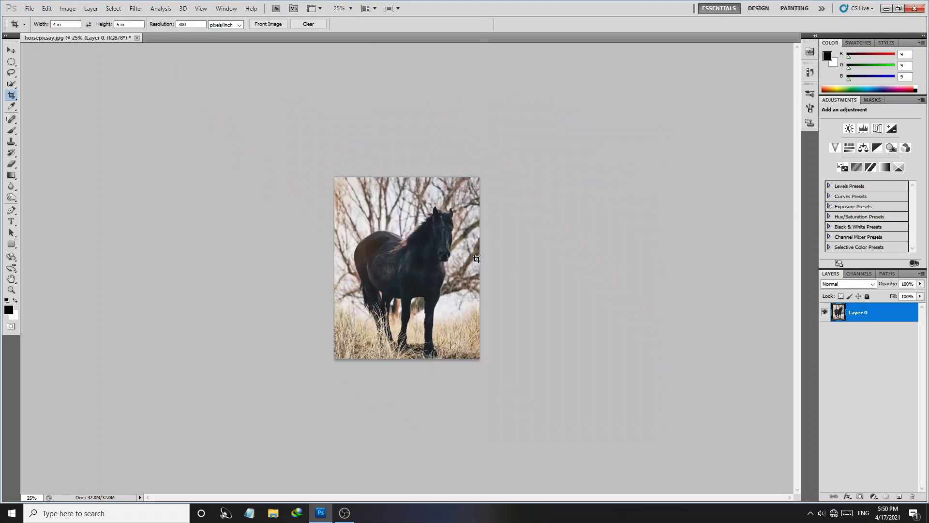
key(z)
drag(444, 286, 479, 285)
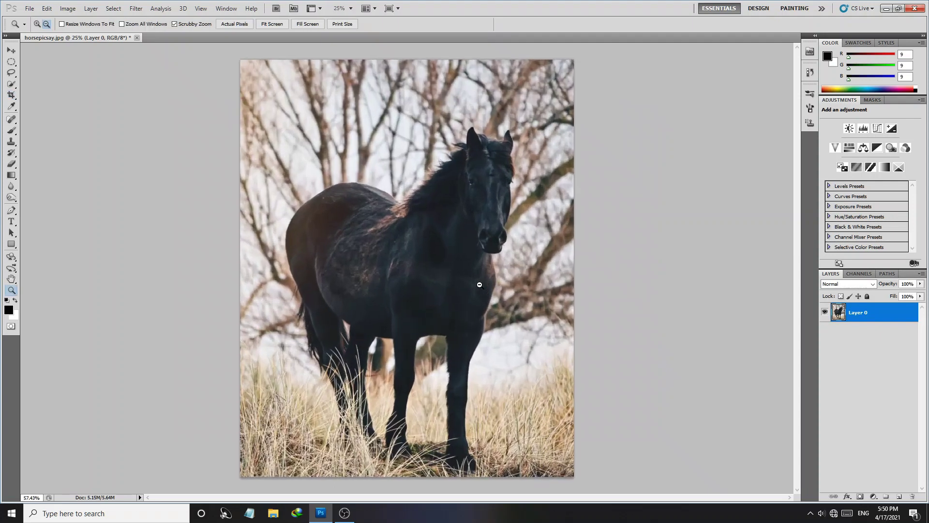
Open the model.png boy cutout file.
key(c)
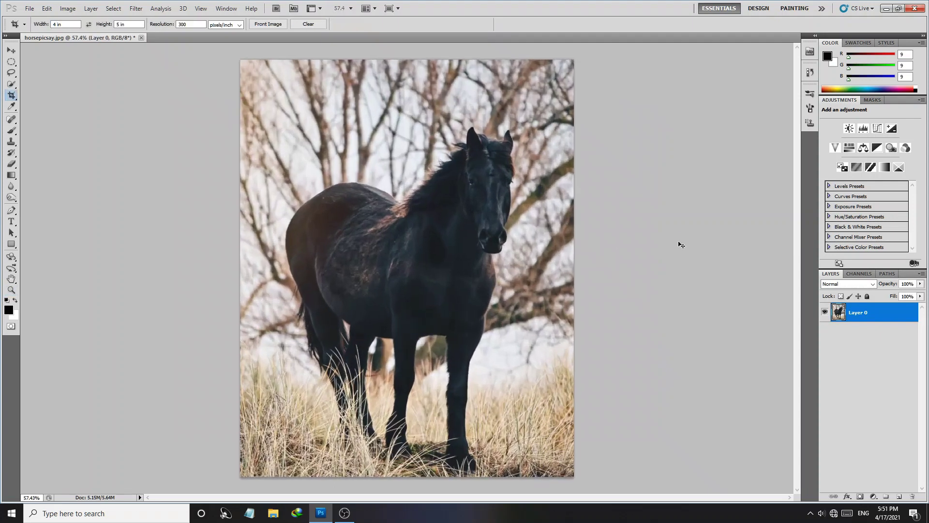
key(ctrl+o)
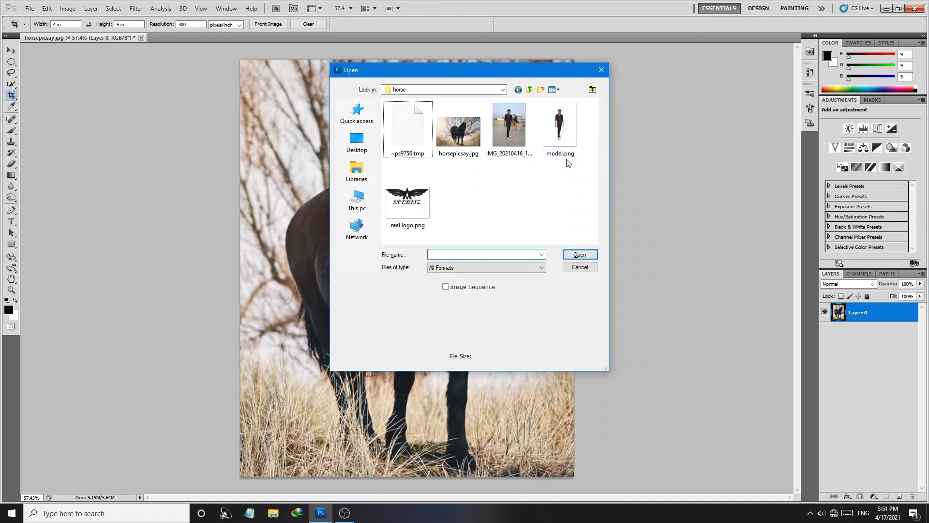
click(563, 140)
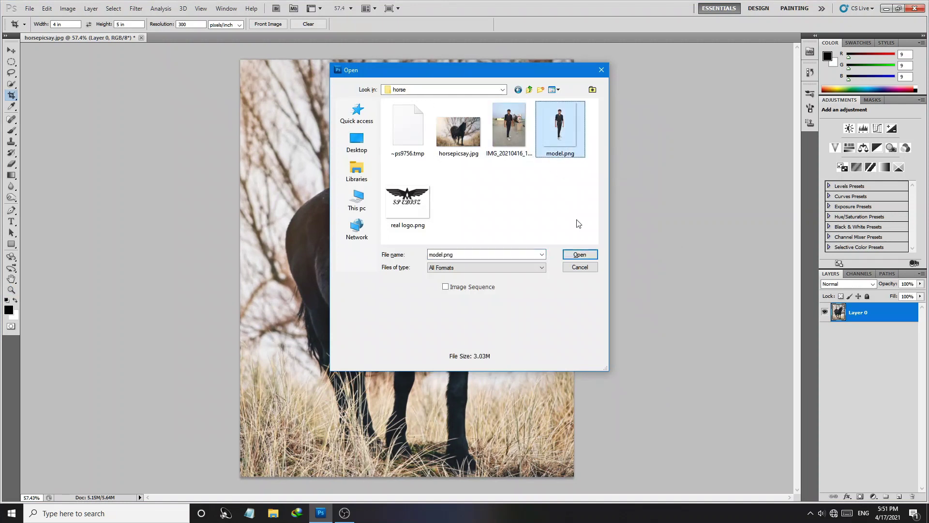
click(581, 254)
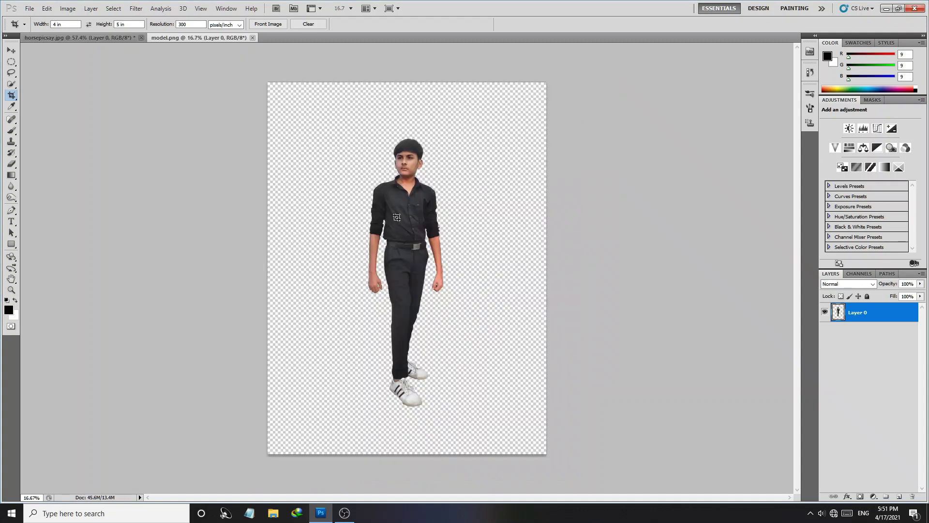
Drag the boy cutout onto the horsepicsay.jpg image as Layer 1.
click(10, 51)
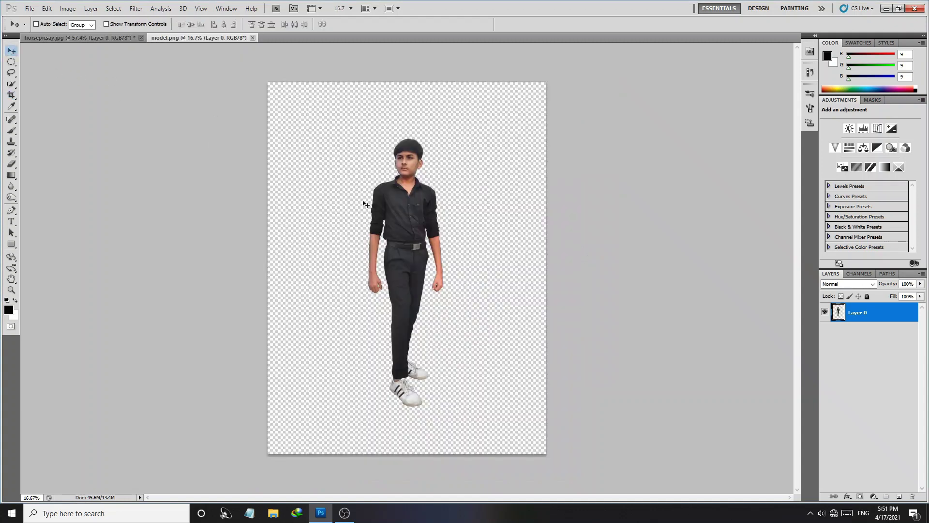
drag(415, 222, 194, 144)
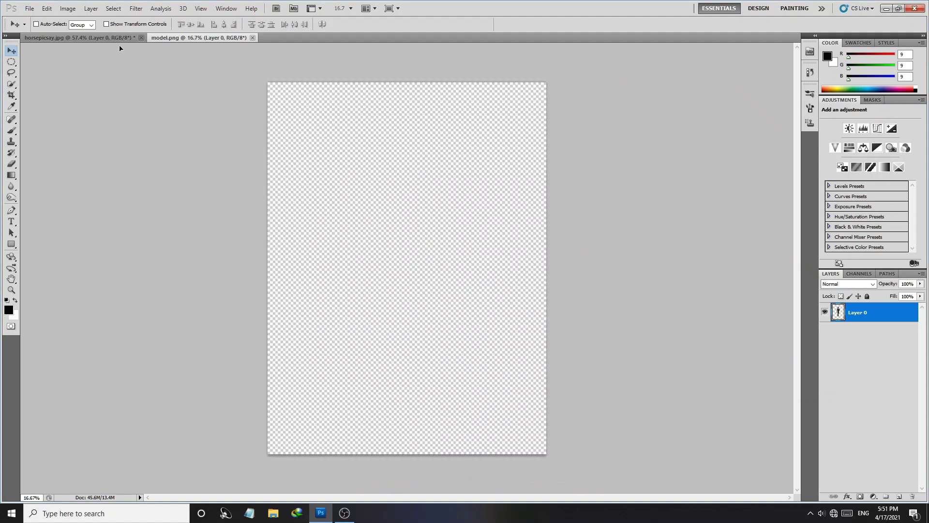
drag(116, 41, 226, 124)
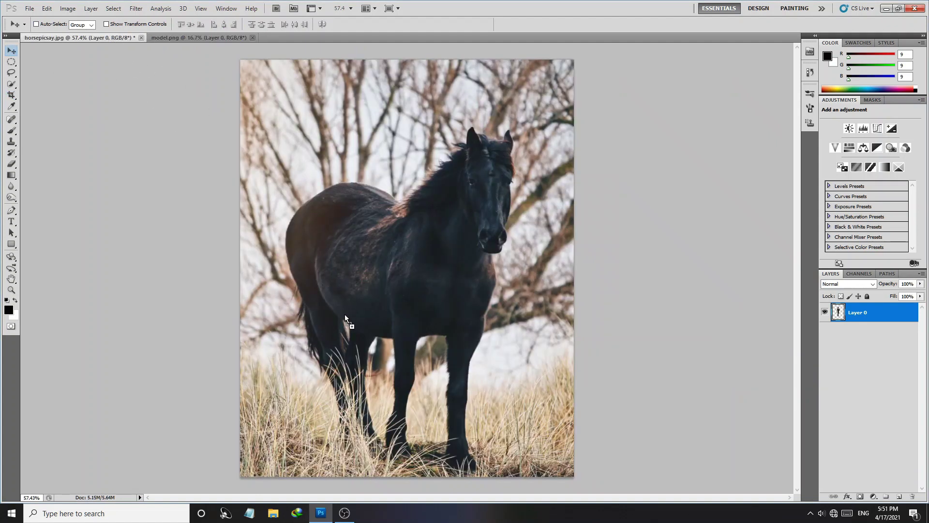
drag(362, 336, 363, 333)
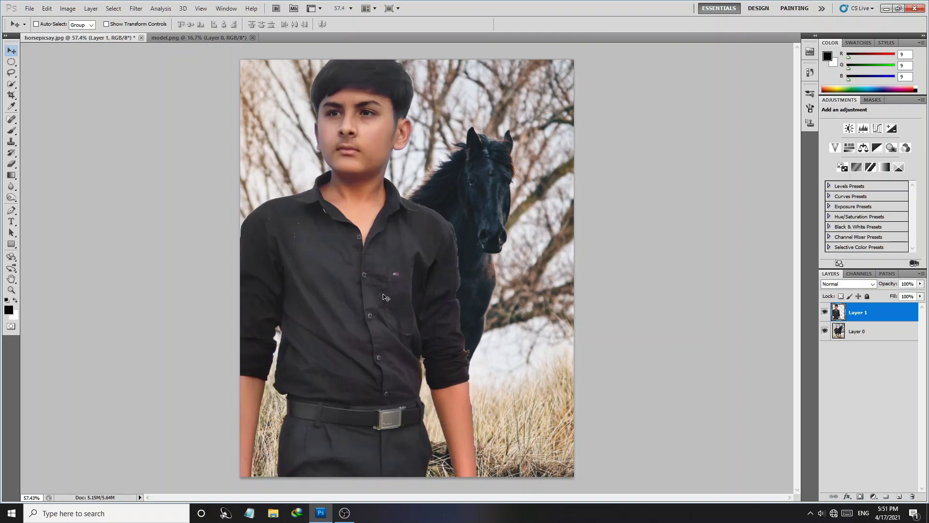
key(ctrl+t)
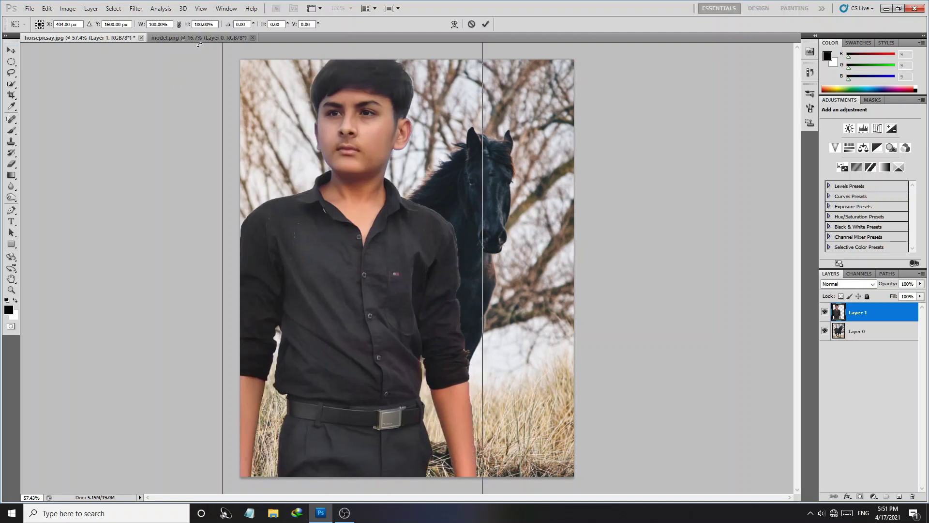
Scale the boy down, raise him in the frame and commit the transform.
drag(188, 26, 203, 95)
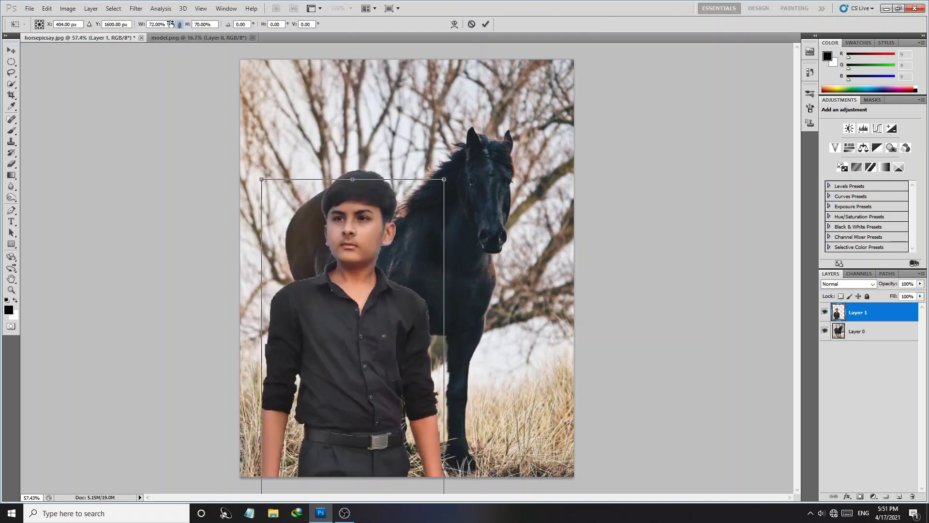
drag(333, 355, 347, 252)
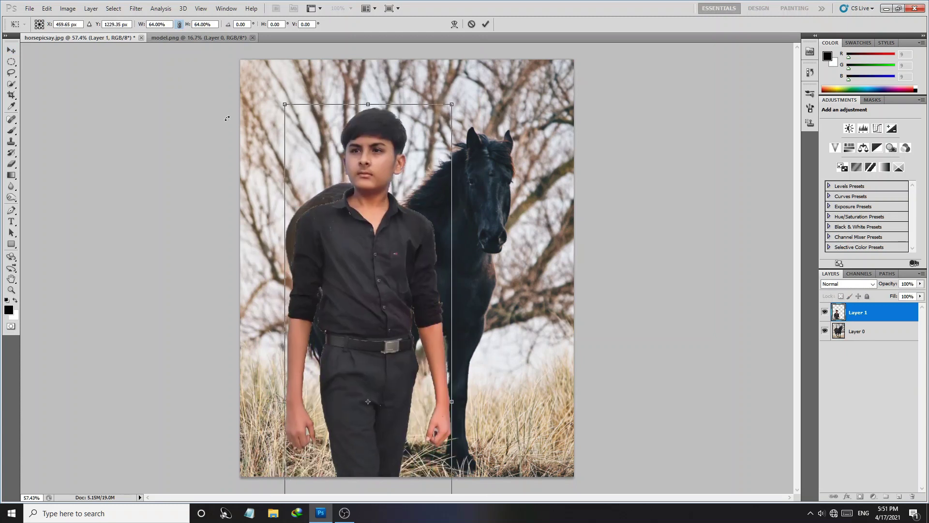
drag(188, 26, 298, 226)
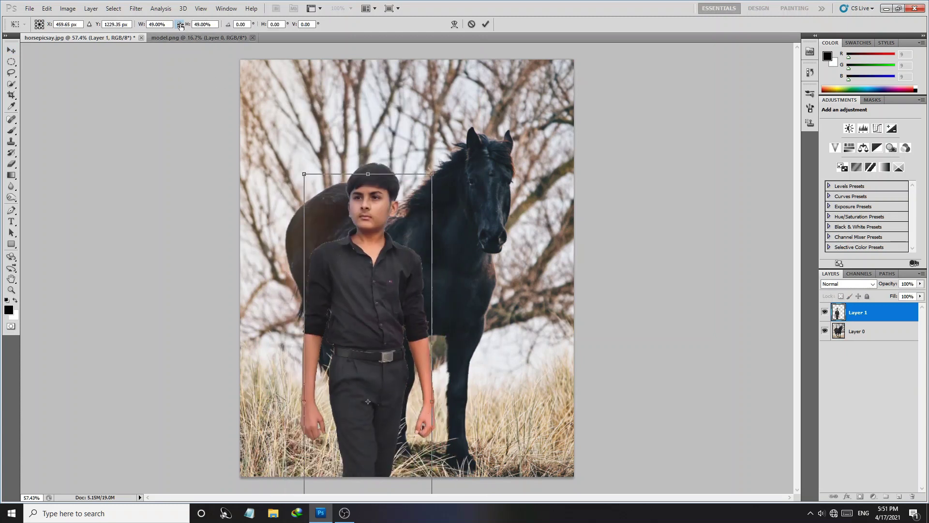
drag(402, 442, 394, 360)
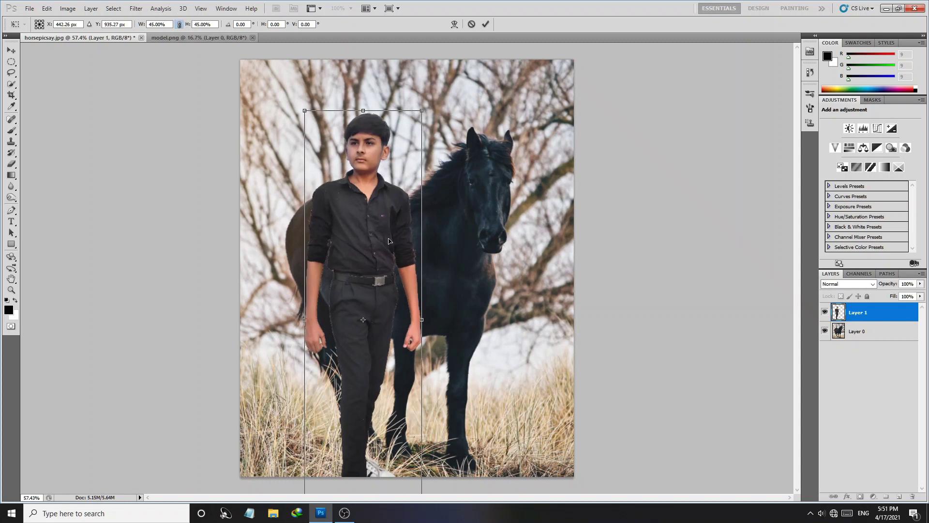
drag(422, 319, 428, 320)
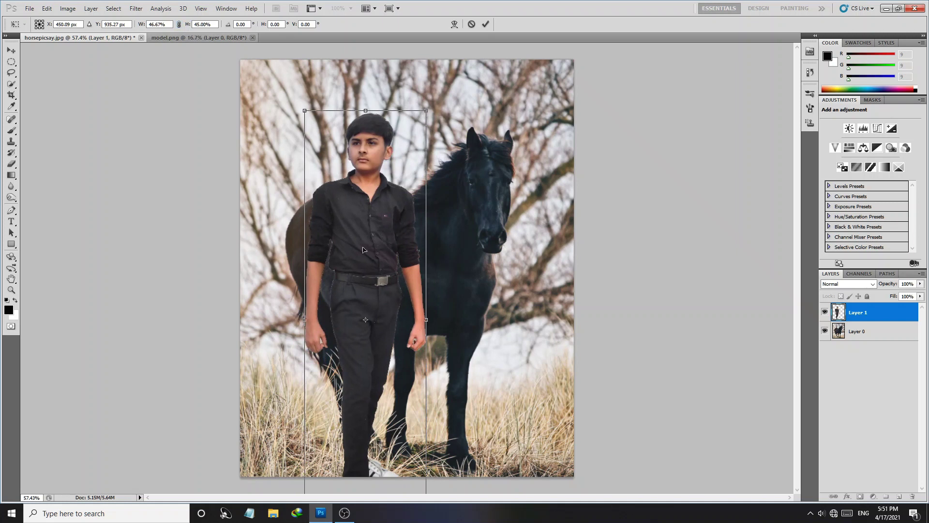
click(487, 25)
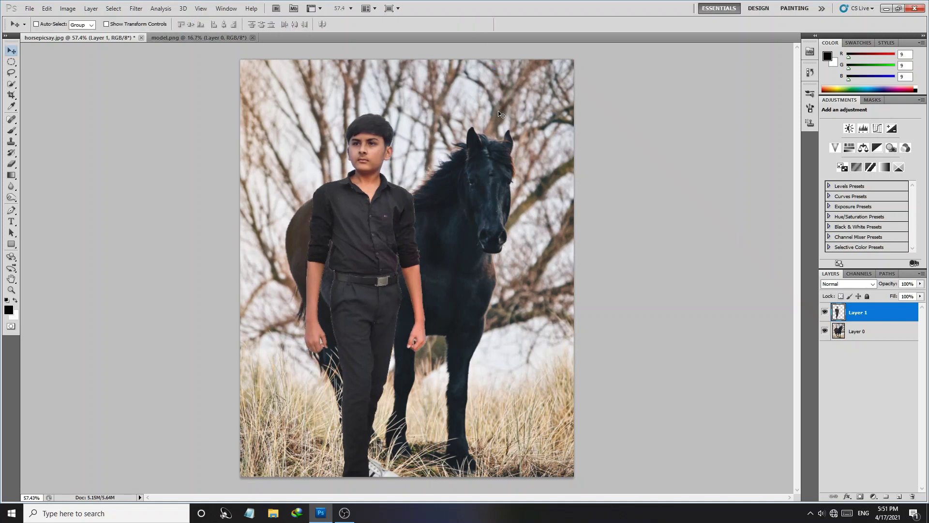
Scale the boy uniformly to 90% and nudge him up and right beside the horse.
key(ctrl+t)
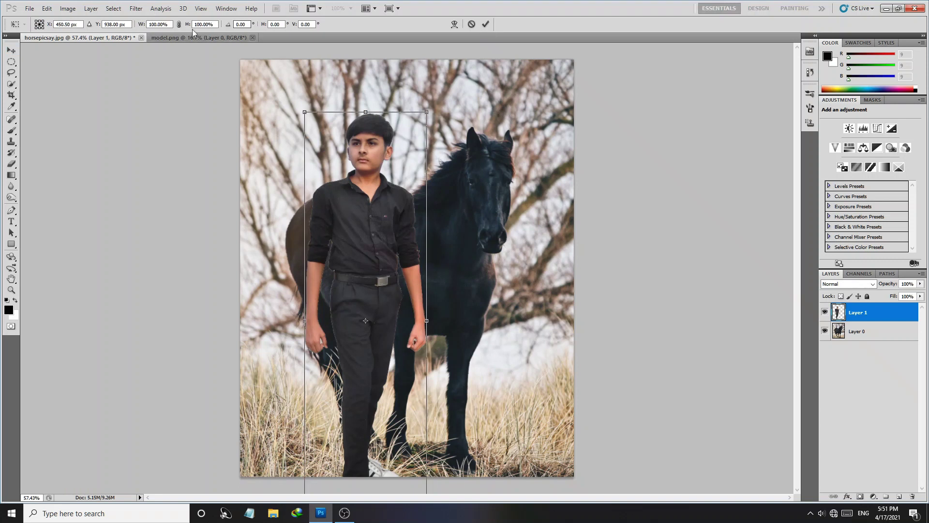
click(185, 25)
text(90)
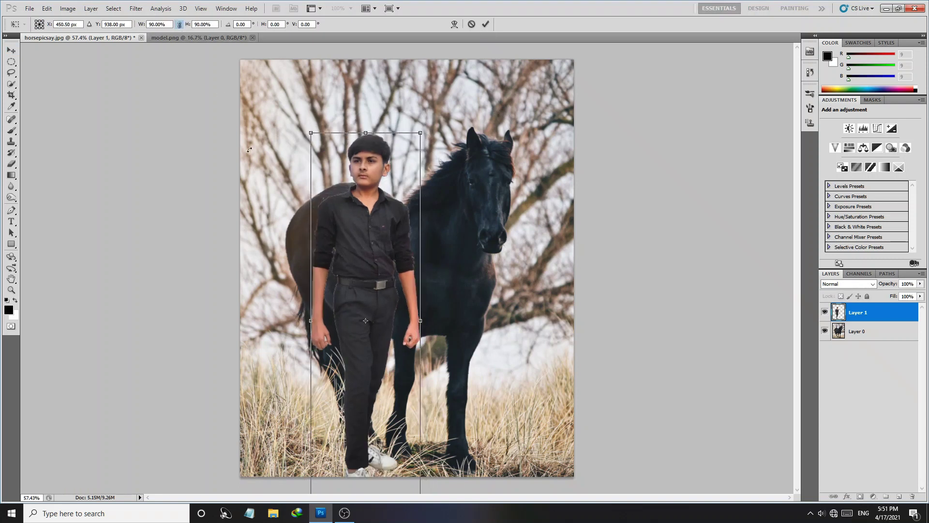
drag(396, 445, 404, 437)
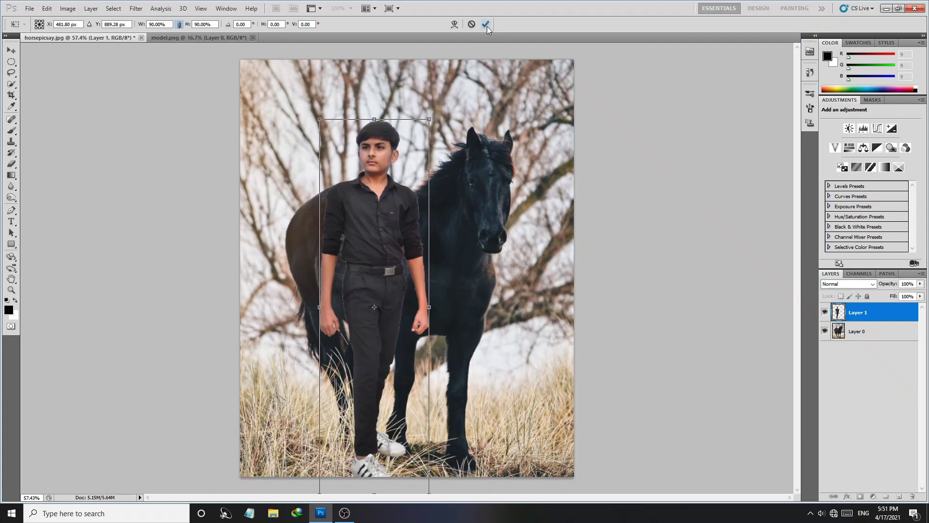
drag(376, 450, 378, 444)
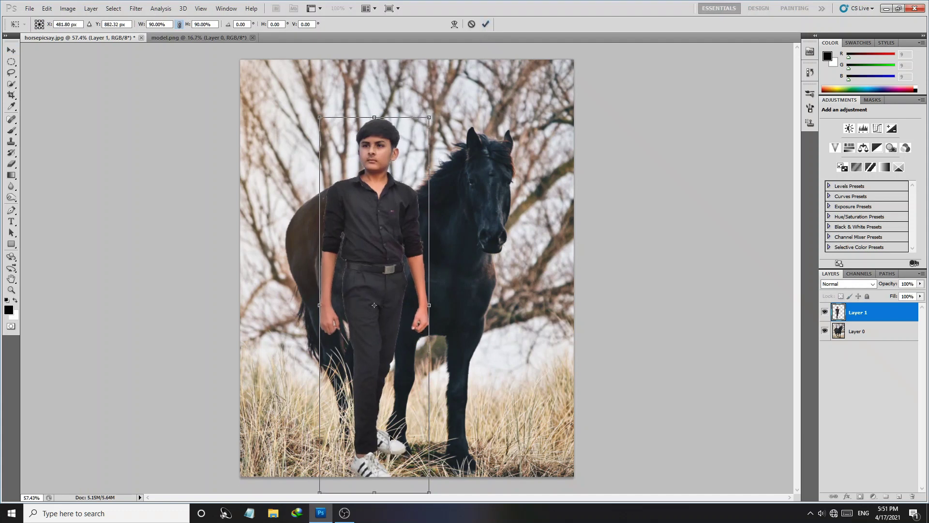
click(486, 25)
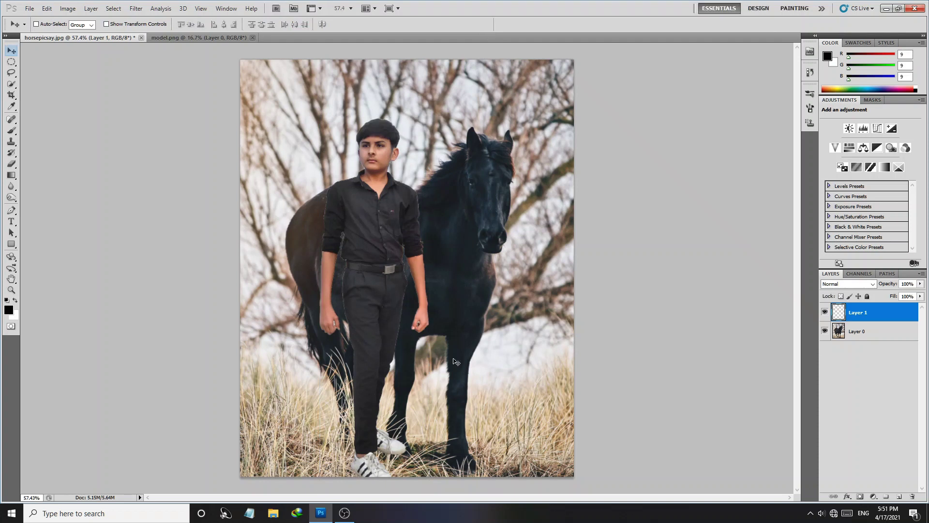
Choose the Eraser with a large brush and bring the legs and grass into view.
click(11, 163)
scroll(402, 447, up, 3)
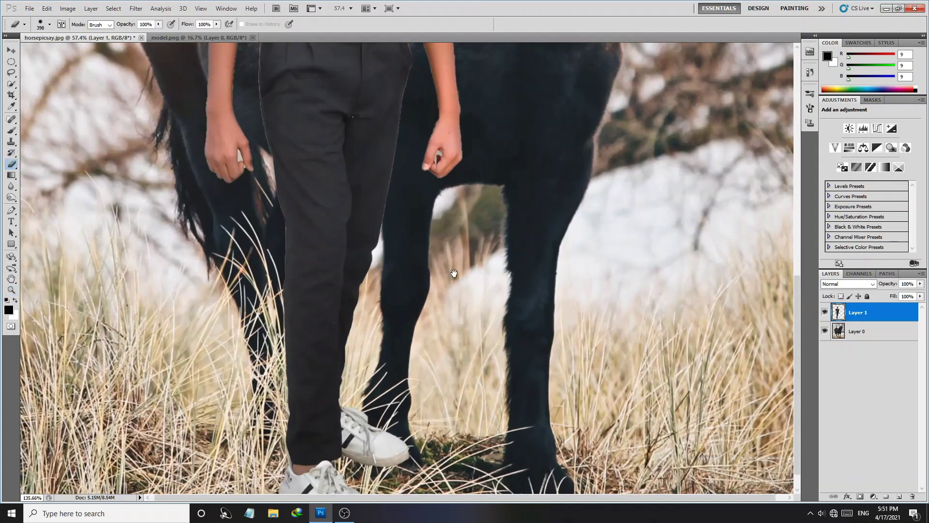
drag(440, 363, 443, 339)
right_click(131, 375)
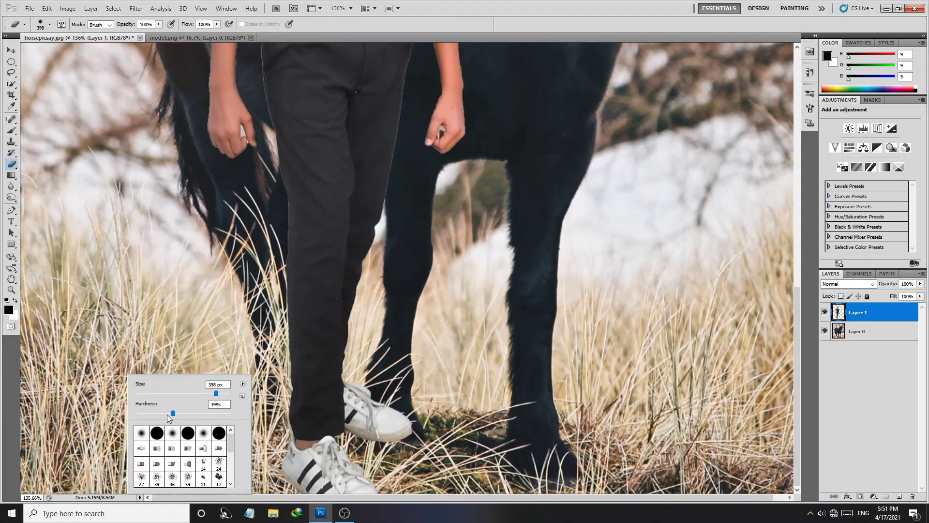
key(Return)
drag(167, 307, 176, 312)
drag(170, 429, 187, 431)
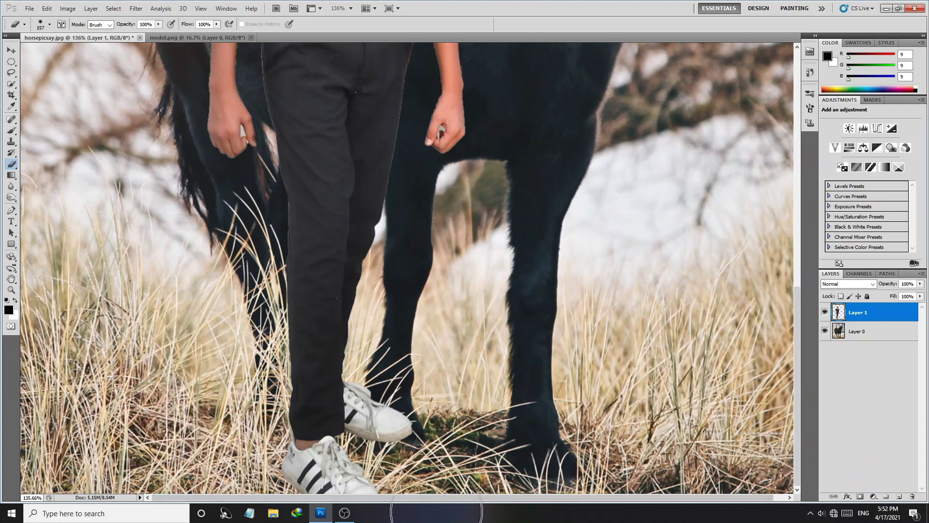
Erase the sneaker bottoms and tip, then lower Layer 1 opacity to 54%.
mouse_move(388, 521)
mouse_down()
mouse_move(289, 522)
mouse_move(297, 516)
mouse_up()
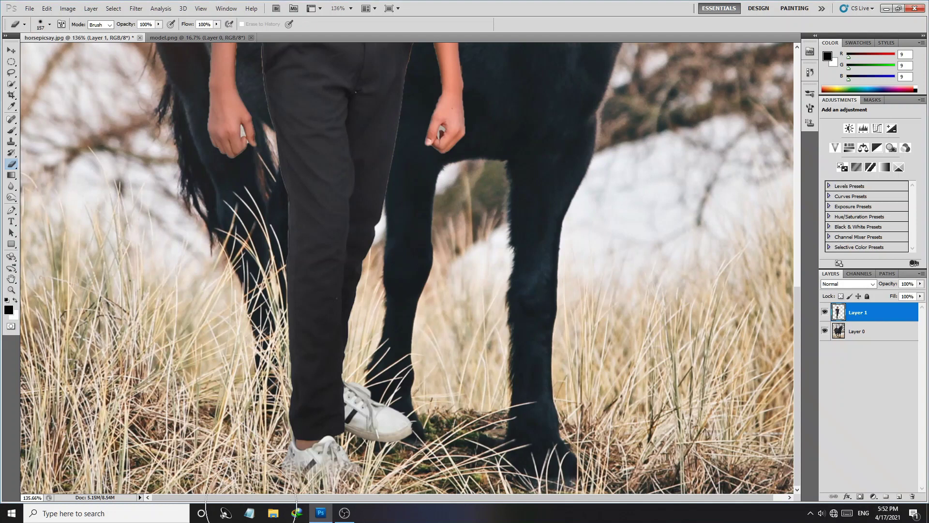
mouse_move(297, 517)
mouse_down()
mouse_move(443, 454)
mouse_move(430, 441)
mouse_up()
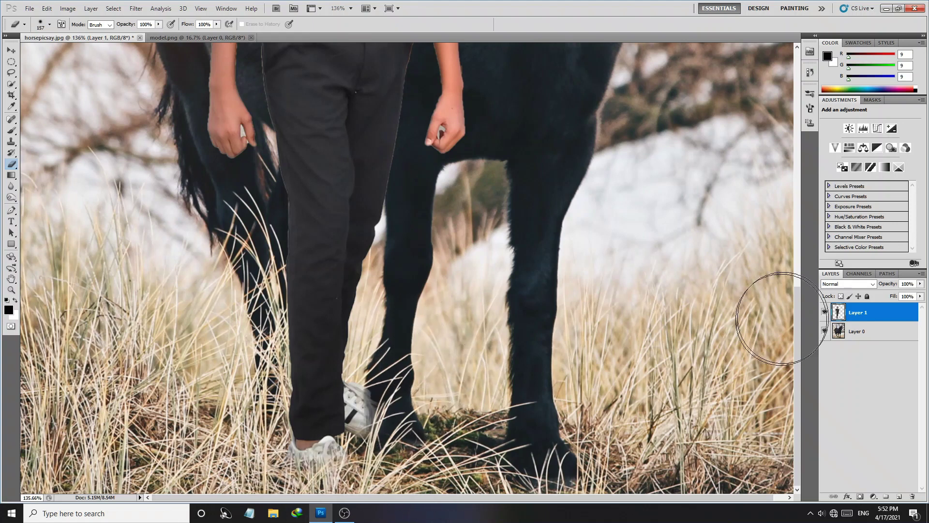
drag(877, 286, 872, 287)
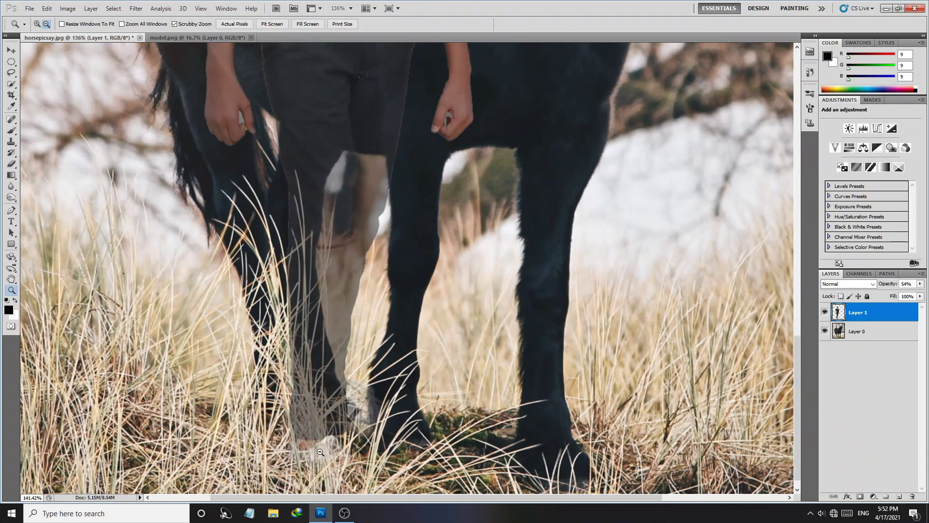
Zoom to about 632% on the feet and shrink the eraser to a fine tip.
drag(271, 450, 353, 377)
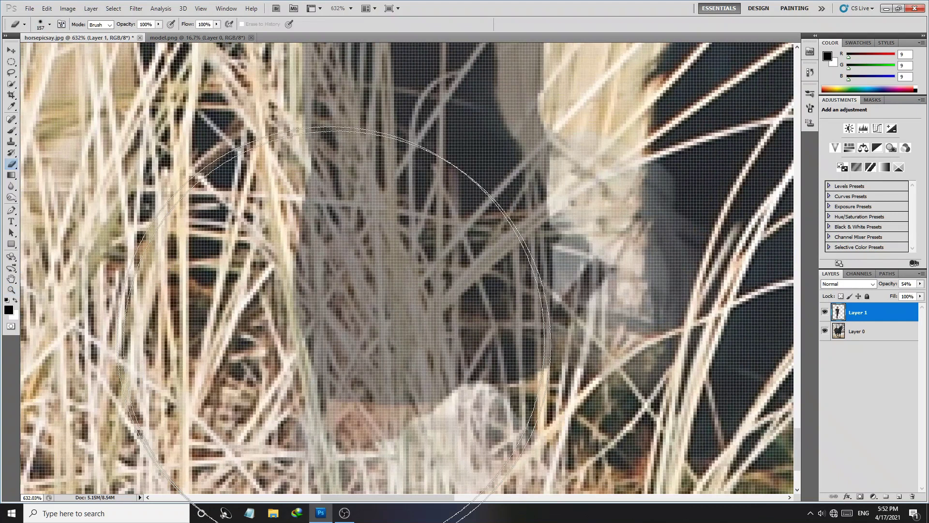
right_click(252, 315)
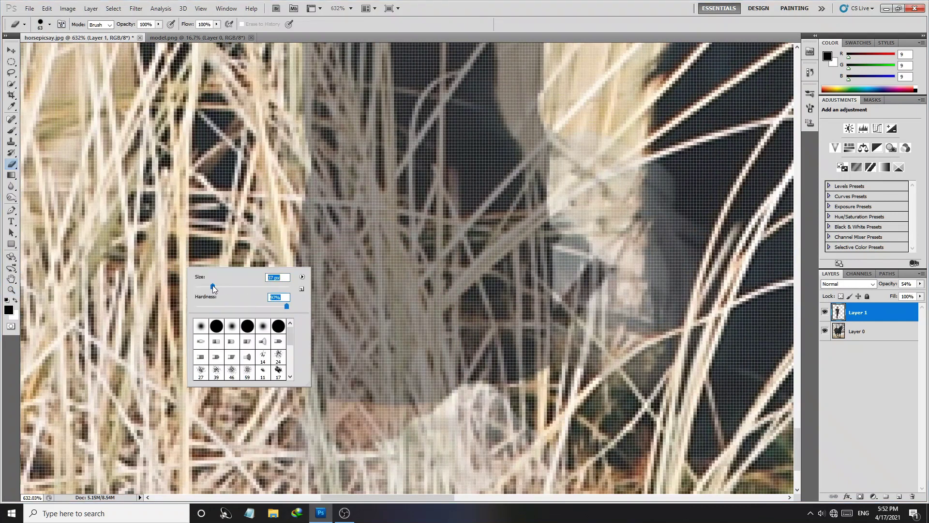
drag(193, 199, 179, 206)
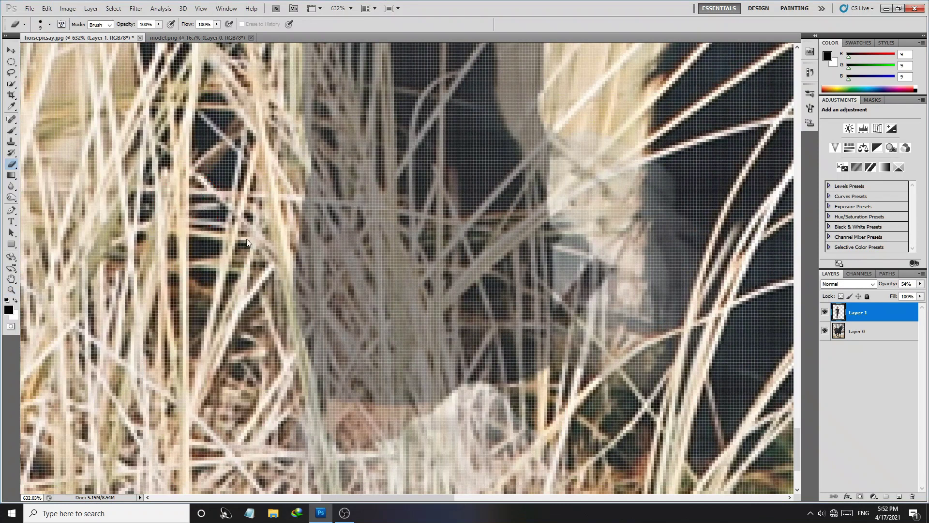
click(338, 243)
Erase thin strips along grass blades crossing the boy's foot.
mouse_move(335, 231)
mouse_down()
mouse_move(390, 424)
mouse_move(292, 313)
mouse_up()
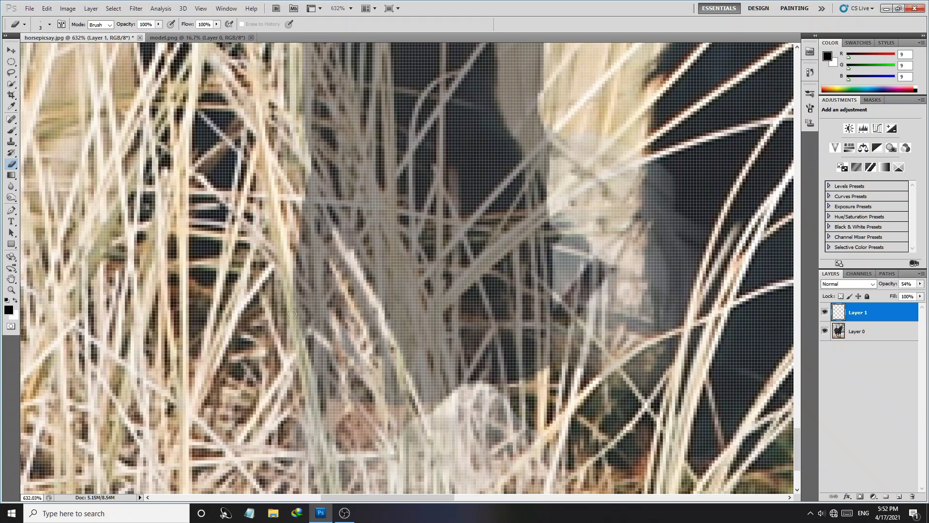
drag(380, 382, 414, 337)
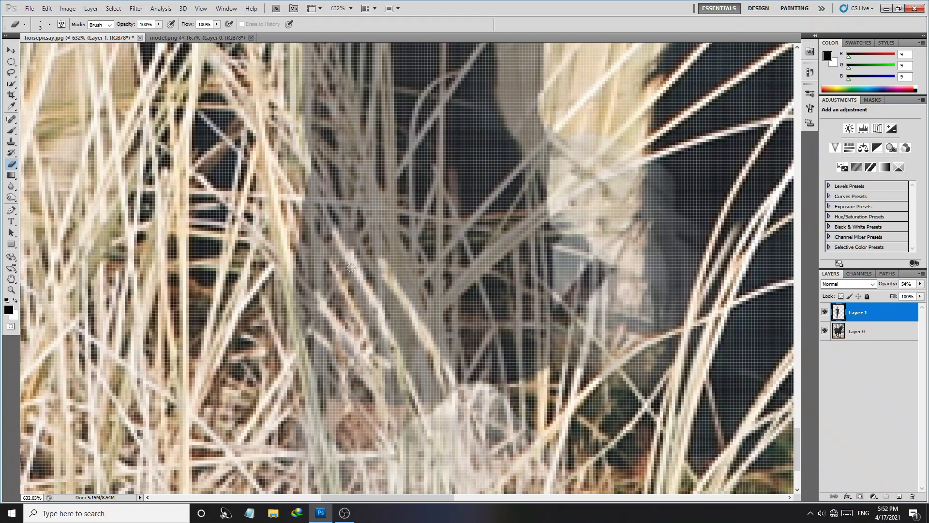
mouse_move(270, 210)
mouse_down()
mouse_move(330, 263)
mouse_move(344, 347)
mouse_up()
key(bracketleft)
key(bracketleft)
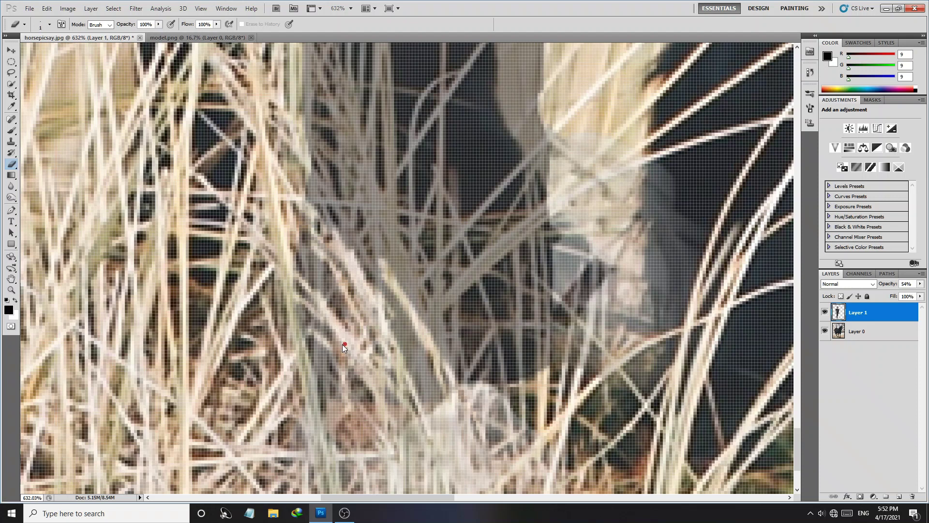
drag(418, 304, 339, 111)
mouse_move(345, 155)
mouse_down()
mouse_move(406, 285)
mouse_move(456, 446)
mouse_up()
drag(397, 375, 334, 227)
drag(343, 263, 435, 435)
Reveal more grass strands lower on the feet and pan across the close-up.
drag(402, 383, 347, 294)
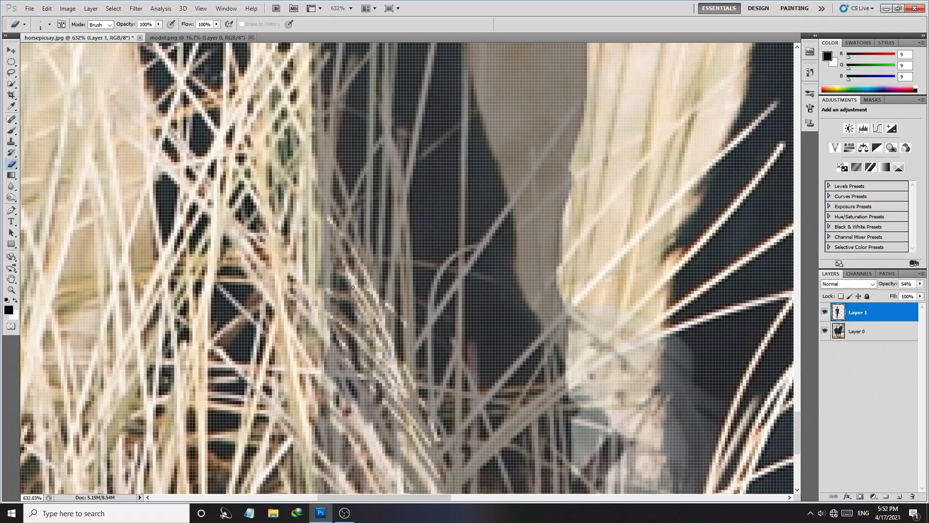
drag(367, 279, 393, 307)
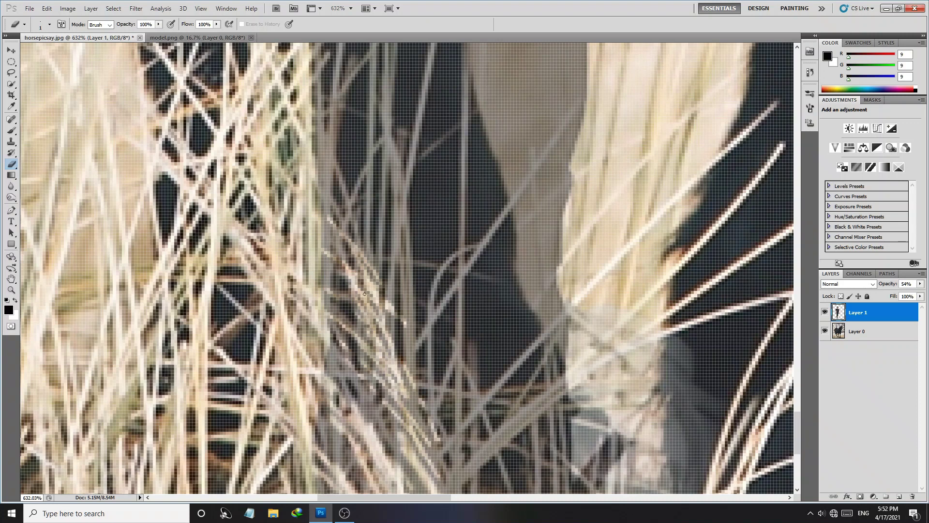
mouse_move(398, 347)
mouse_down()
mouse_move(421, 465)
mouse_move(334, 355)
mouse_up()
drag(412, 448, 350, 374)
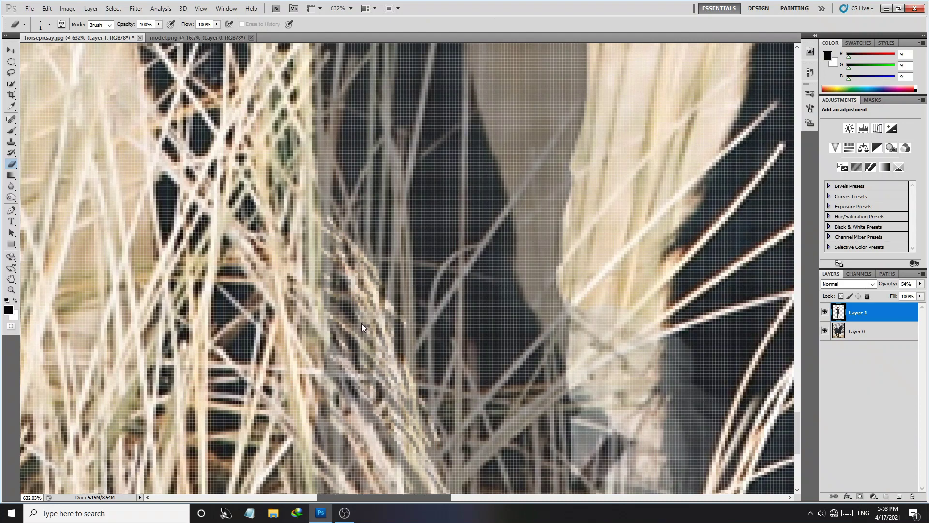
drag(387, 342, 381, 301)
drag(378, 301, 380, 296)
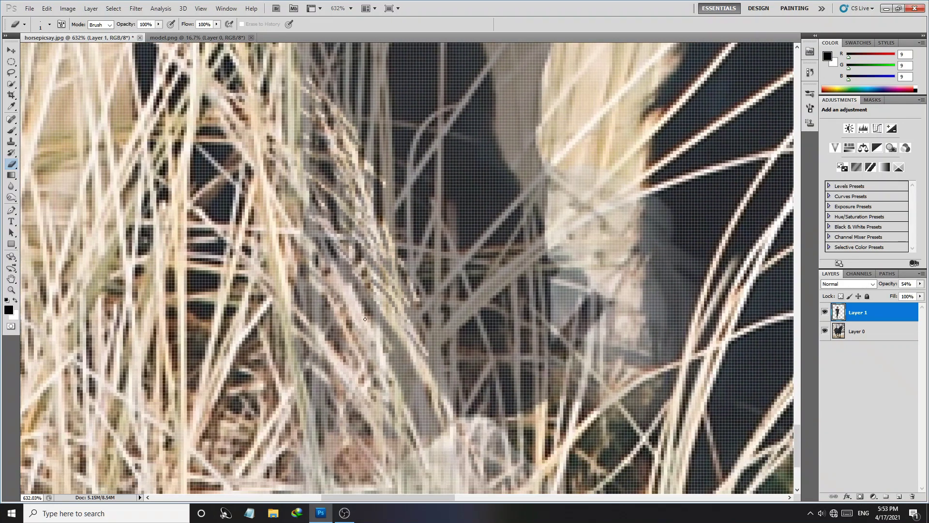
click(345, 513)
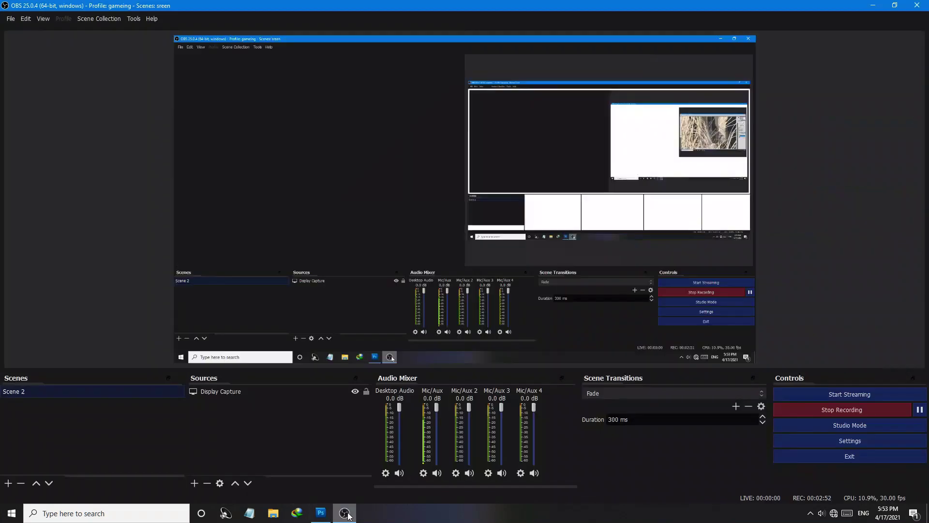
click(345, 513)
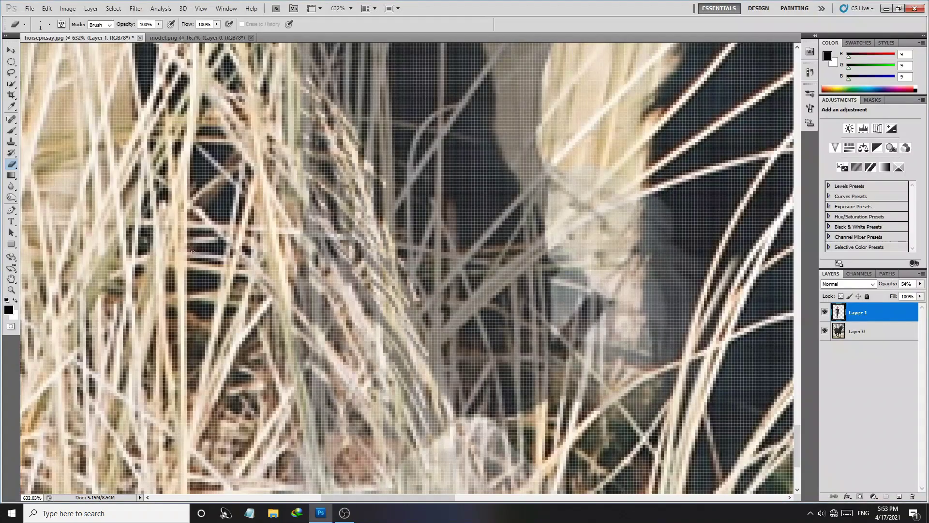
Refine the eraser tip and erase a diagonal and a vertical grass strip.
drag(306, 297, 367, 334)
key(bracketright)
key(bracketright)
key(bracketright)
click(359, 276)
key(bracketleft)
key(bracketleft)
key(bracketleft)
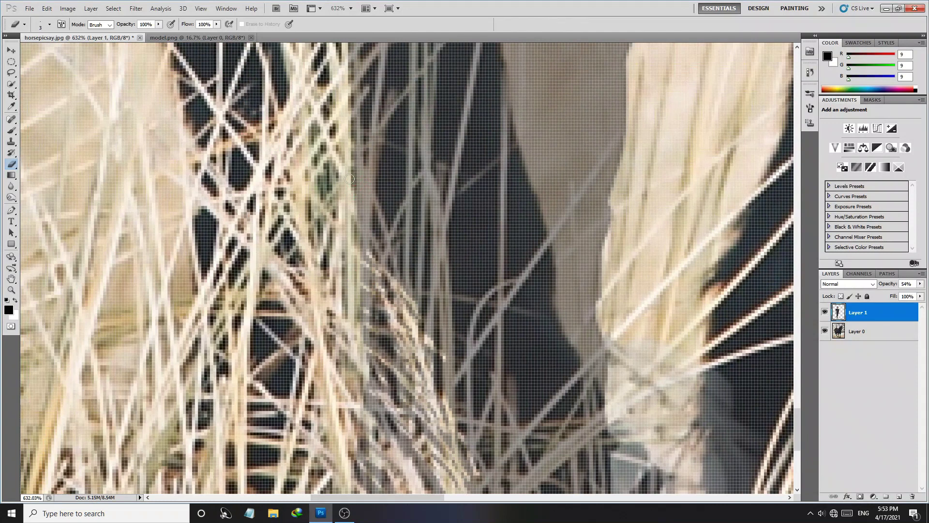
drag(358, 185, 419, 280)
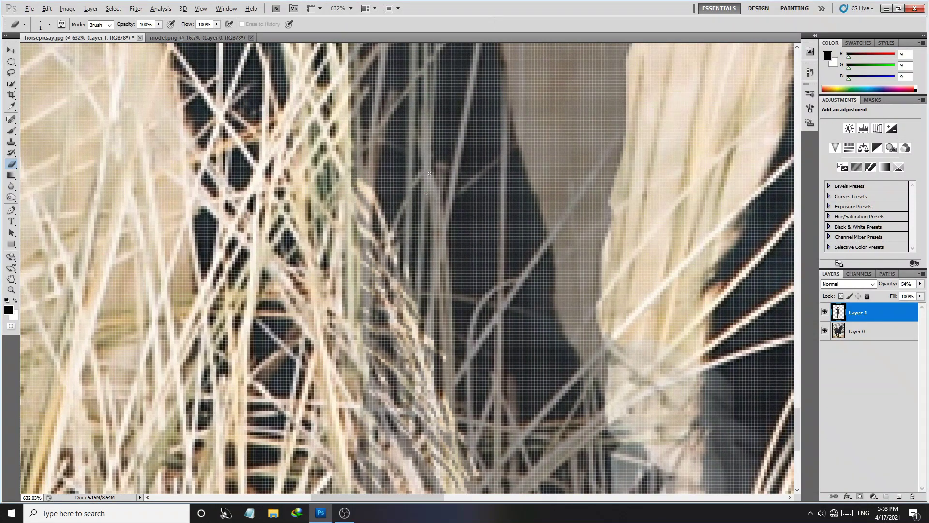
drag(407, 196, 407, 264)
mouse_move(406, 222)
mouse_down()
mouse_move(427, 180)
mouse_move(400, 264)
mouse_up()
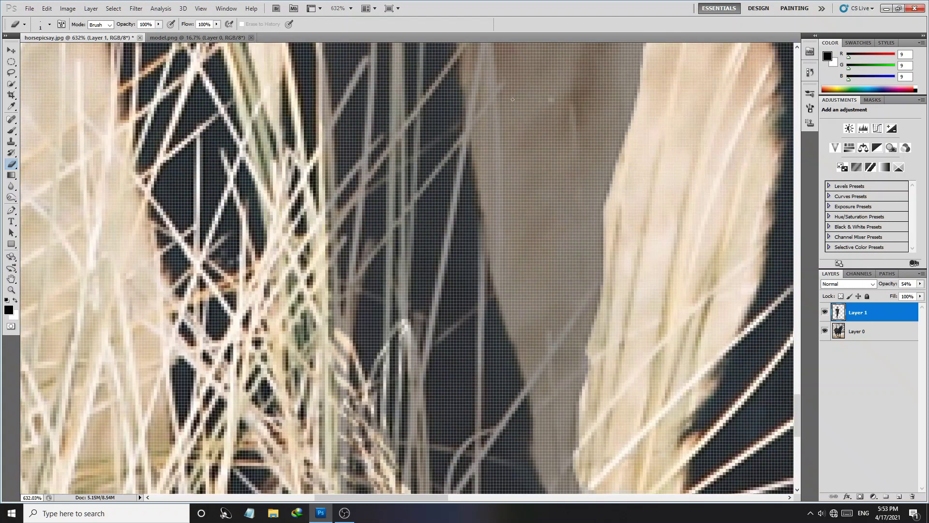
Erase several grass blades crossing the boy's trouser leg.
mouse_move(503, 90)
mouse_down()
mouse_move(464, 127)
mouse_move(489, 127)
mouse_up()
mouse_move(450, 155)
mouse_down()
mouse_move(368, 266)
mouse_move(397, 144)
mouse_up()
drag(398, 67, 389, 190)
drag(419, 82, 417, 113)
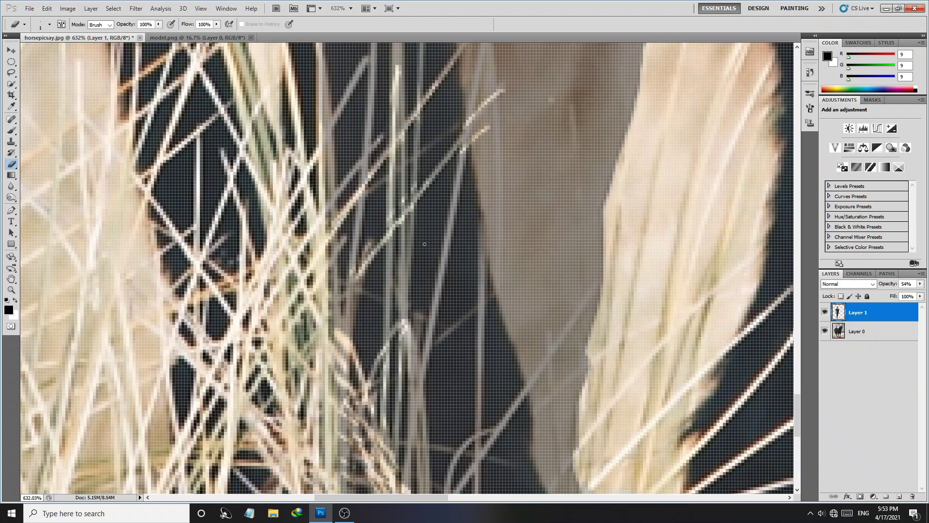
drag(417, 151, 400, 227)
drag(323, 95, 324, 203)
drag(352, 170, 341, 195)
drag(360, 73, 326, 129)
mouse_move(378, 79)
mouse_down()
mouse_move(360, 174)
mouse_move(324, 217)
mouse_up()
Reveal more grass blades lower on the trousers, including a long strand.
drag(332, 130, 344, 314)
drag(402, 236, 395, 302)
drag(414, 203, 408, 279)
drag(411, 300, 402, 325)
mouse_move(384, 278)
mouse_down()
mouse_move(391, 237)
mouse_move(392, 305)
mouse_up()
drag(390, 338, 384, 253)
drag(404, 323, 411, 395)
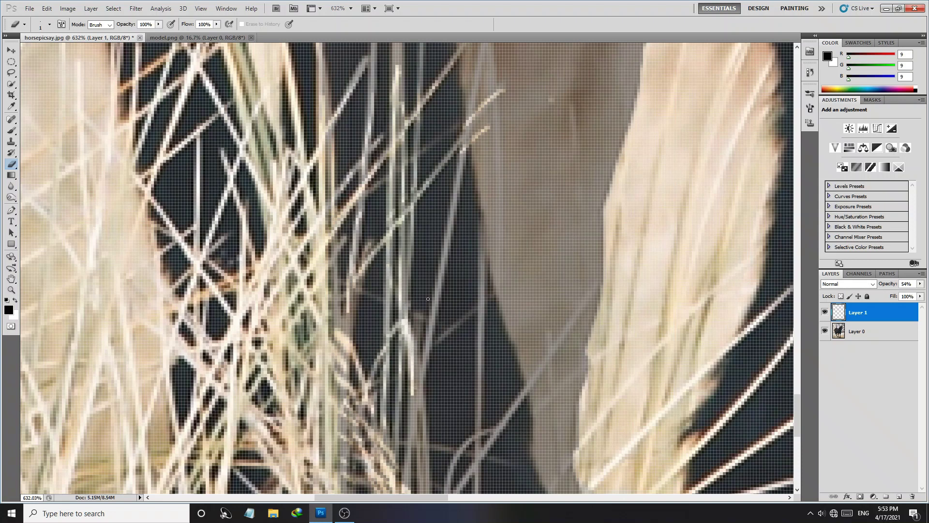
drag(472, 132, 455, 220)
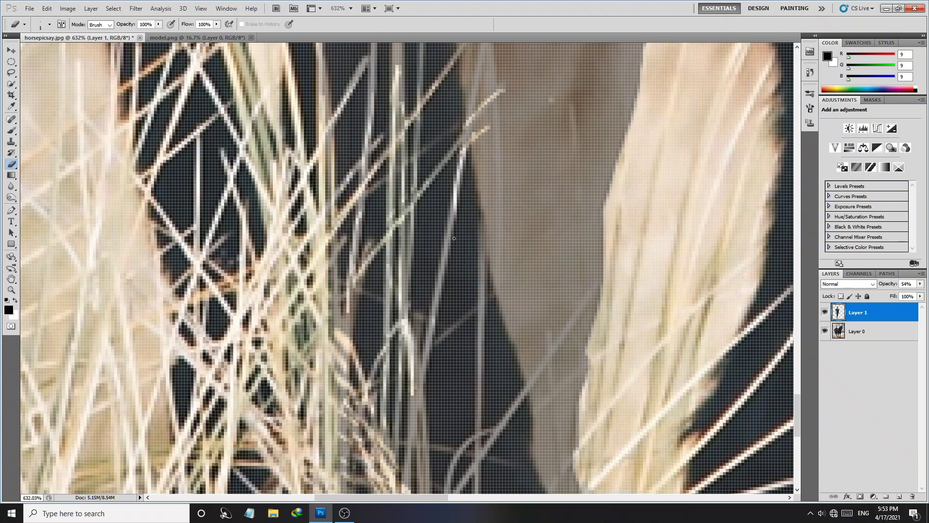
Slightly thicken the eraser and erase more strands running down the leg.
key(])
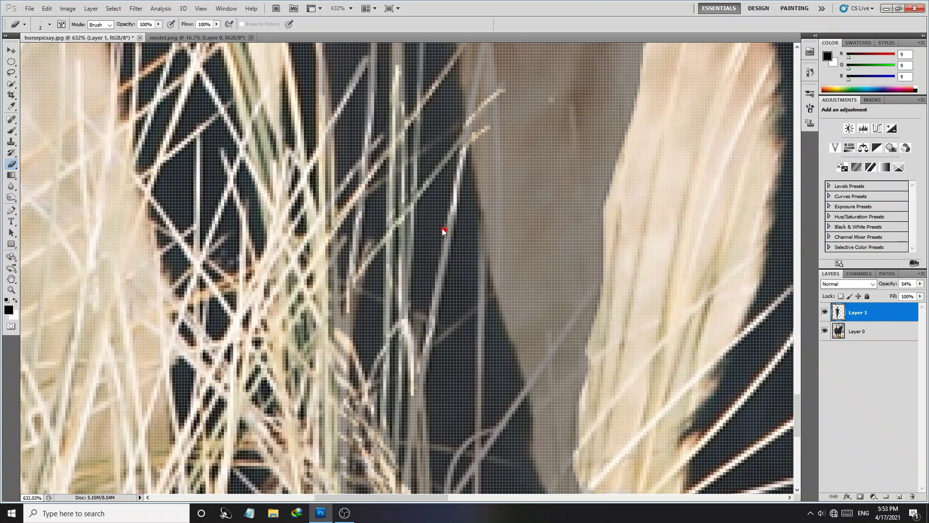
drag(450, 213, 414, 385)
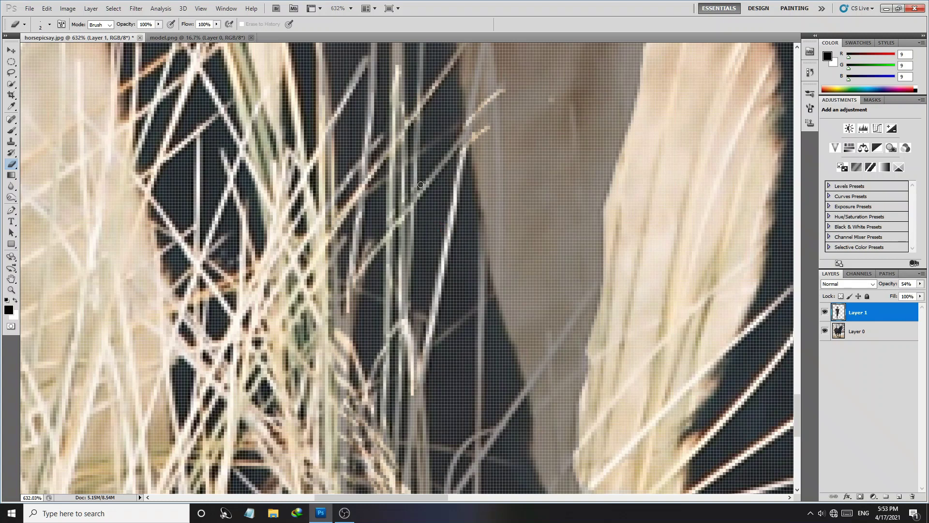
drag(421, 186, 470, 130)
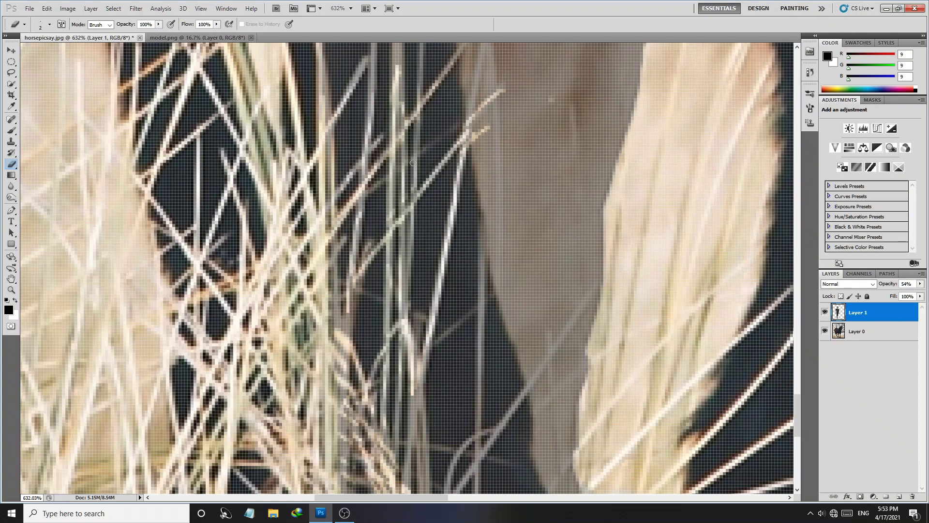
drag(486, 149, 469, 373)
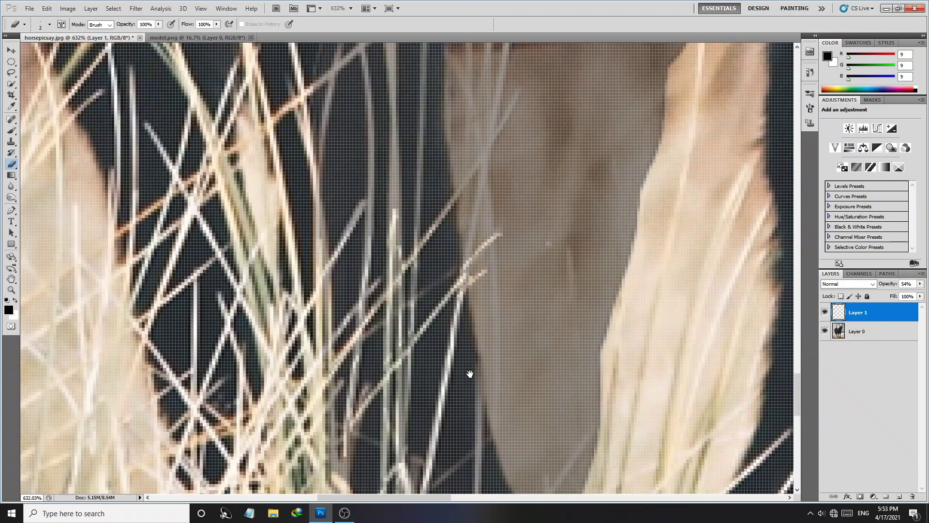
drag(380, 306, 383, 235)
mouse_move(465, 346)
mouse_down()
mouse_move(427, 405)
mouse_move(363, 146)
mouse_up()
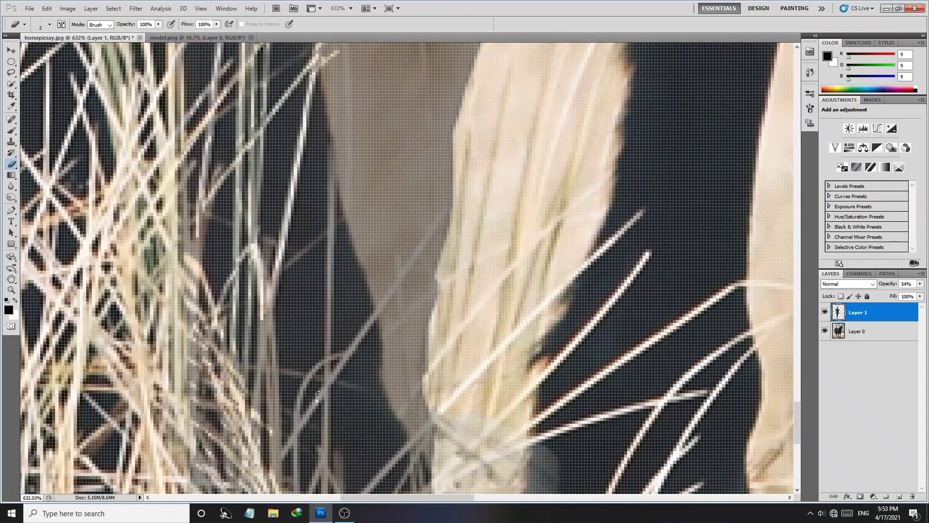
Erase long diagonal and curved strands over the lower legs near the horse's leg.
drag(319, 395, 445, 217)
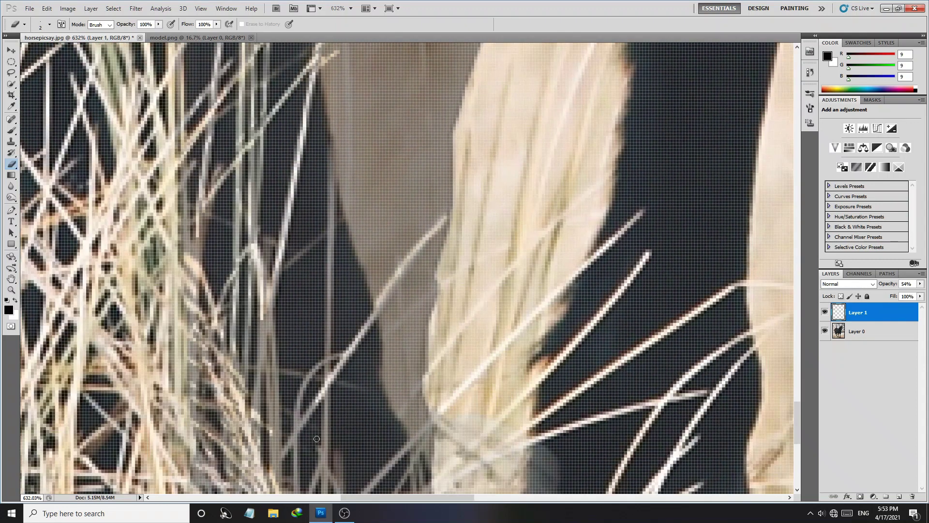
drag(316, 365, 332, 350)
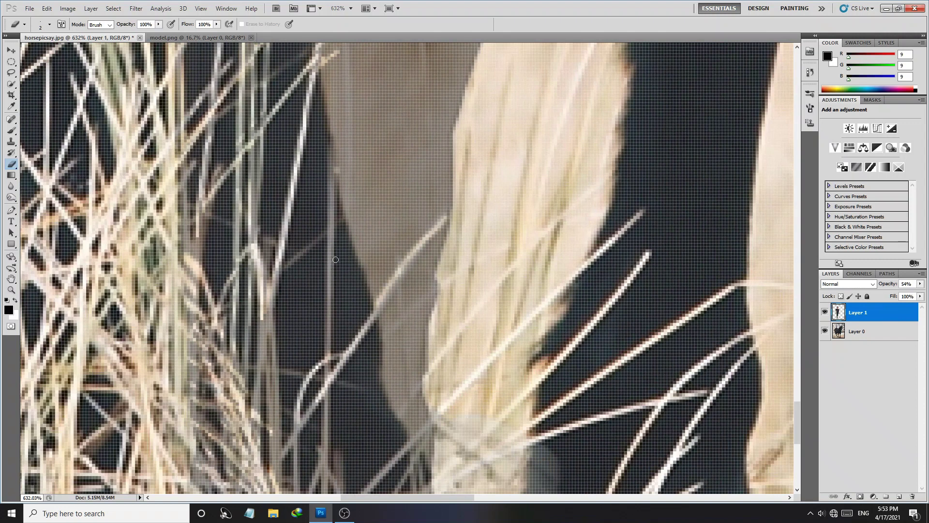
scroll(344, 232, down, 5)
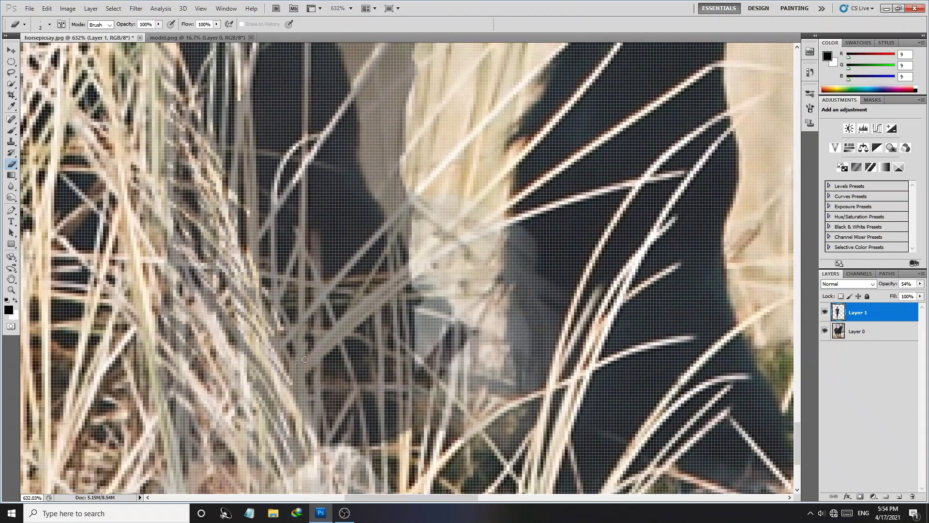
drag(305, 359, 409, 291)
mouse_move(387, 228)
mouse_down()
mouse_move(305, 312)
mouse_move(409, 198)
mouse_move(324, 323)
mouse_up()
scroll(426, 242, up, 2)
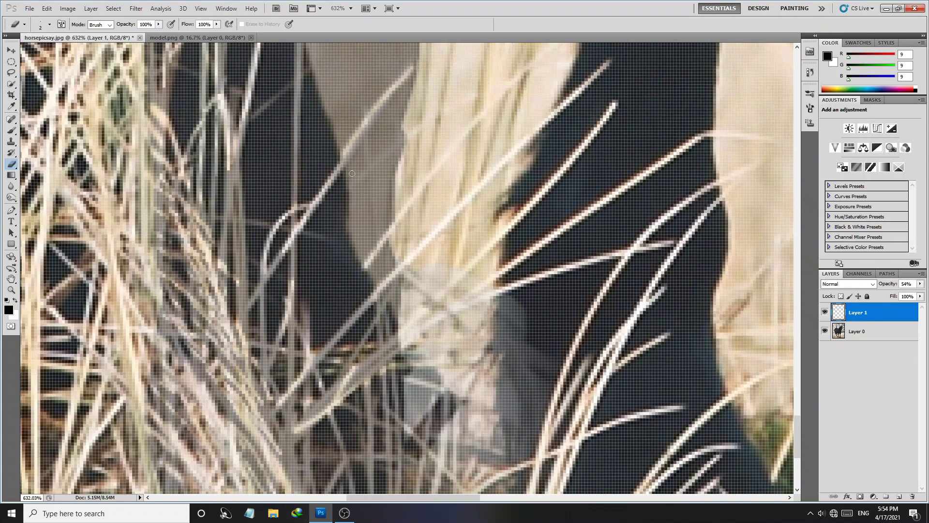
drag(333, 182, 398, 90)
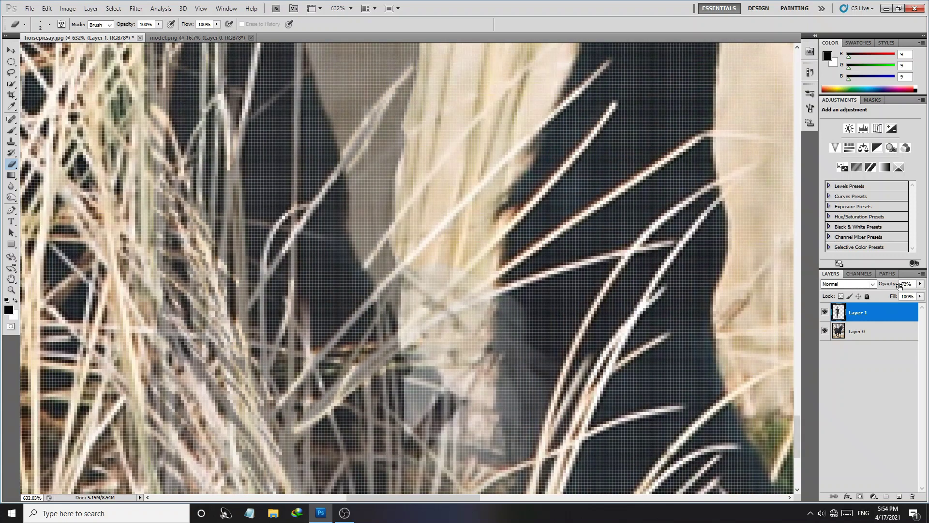
Check the legs at full opacity, then set the boy layer to 86% opacity for erasing.
drag(895, 285, 912, 285)
key(z)
scroll(402, 300, down, 3)
scroll(403, 300, down, 2)
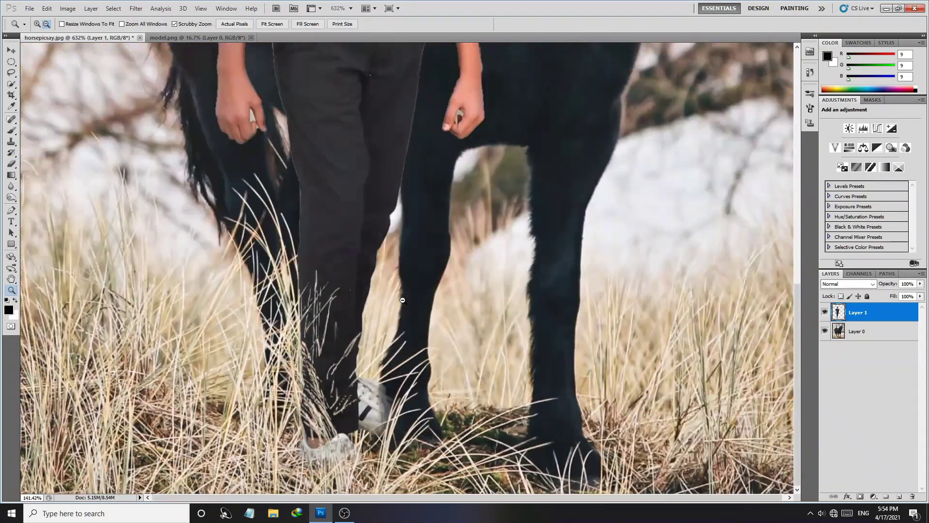
scroll(403, 300, down, 2)
scroll(305, 438, up, 3)
scroll(305, 438, up, 3)
key(e)
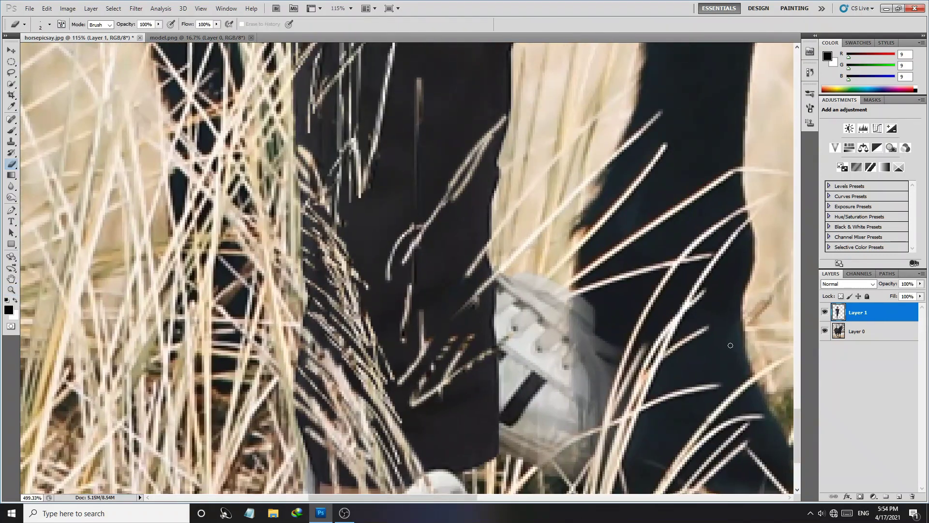
drag(886, 286, 855, 288)
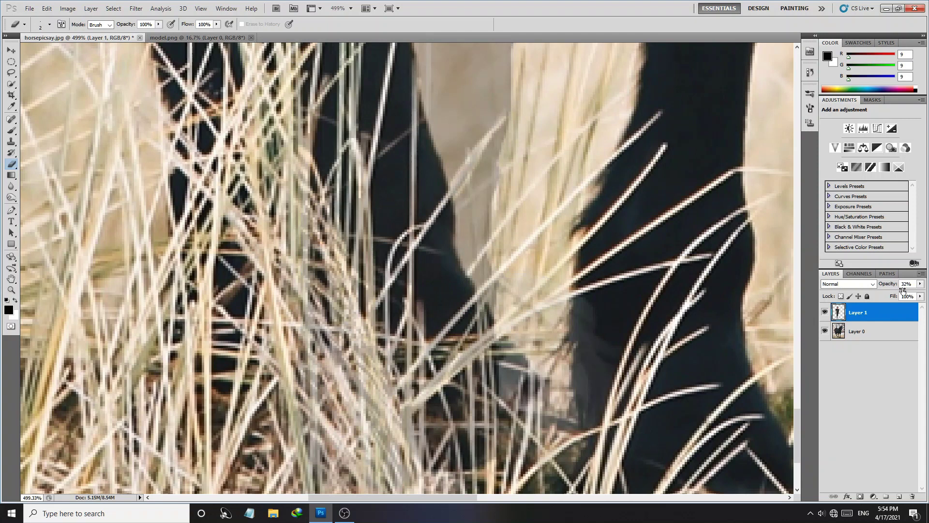
drag(903, 291, 916, 292)
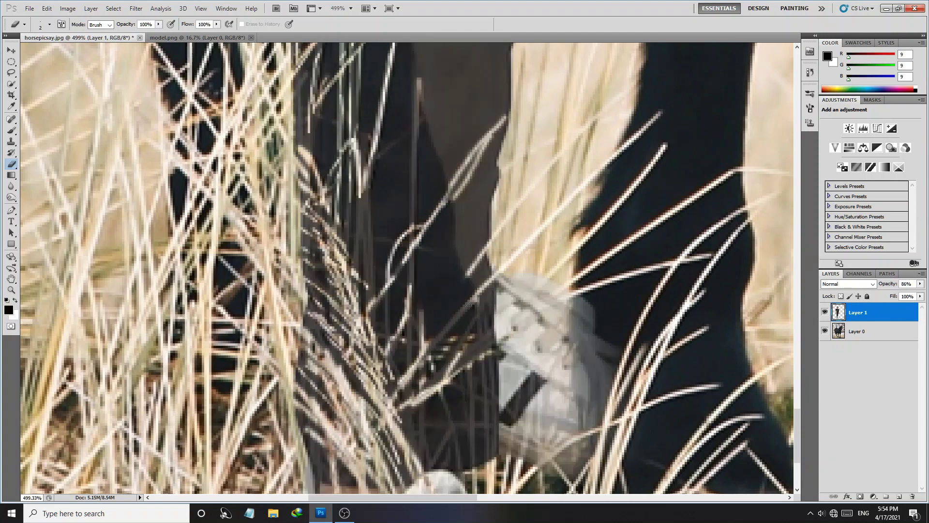
Erase grass strands over the boy's shoe and lower leg.
drag(425, 358, 416, 322)
drag(411, 256, 460, 172)
mouse_move(492, 338)
mouse_down()
mouse_move(449, 368)
mouse_move(495, 291)
mouse_up()
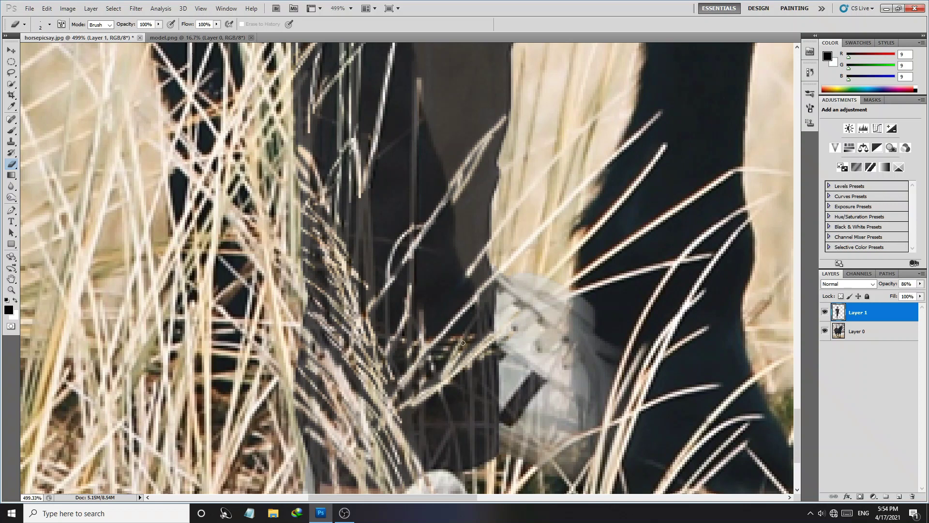
drag(495, 291, 481, 280)
drag(452, 346, 420, 387)
drag(409, 344, 409, 373)
drag(411, 299, 410, 385)
drag(400, 339, 384, 393)
Erase strands over the trouser hem and upper leg, restore 100% opacity and zoom out.
mouse_move(411, 264)
mouse_down()
mouse_move(412, 308)
mouse_move(373, 296)
mouse_up()
drag(446, 203, 421, 232)
mouse_move(494, 191)
mouse_down()
mouse_move(465, 273)
mouse_move(450, 264)
mouse_up()
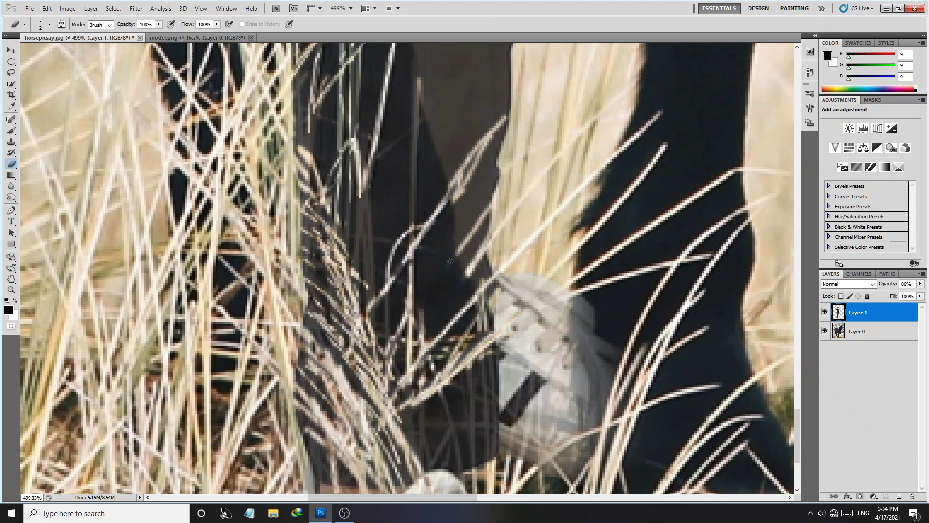
drag(498, 173, 454, 249)
drag(485, 183, 450, 245)
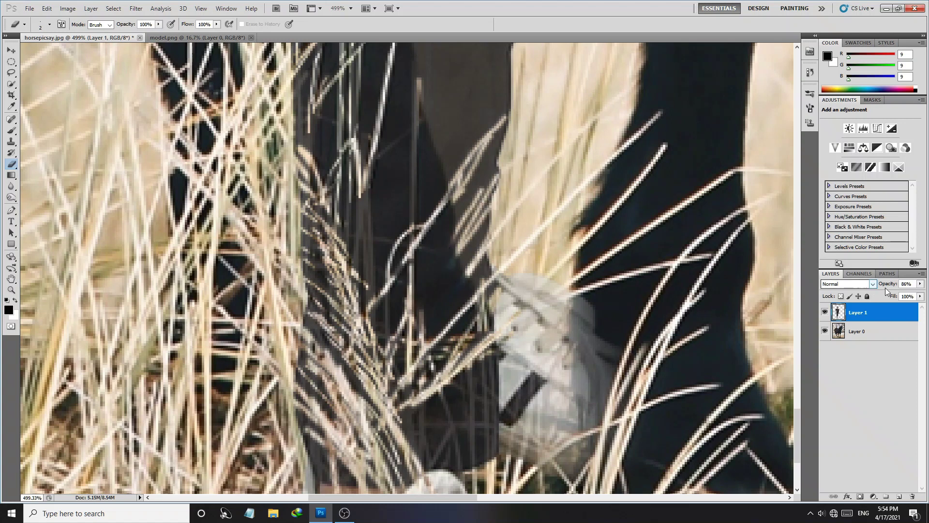
drag(888, 284, 903, 284)
key(z)
mouse_move(618, 303)
mouse_down()
mouse_move(571, 292)
mouse_move(314, 387)
mouse_move(353, 449)
mouse_up()
Paint a large soft black dab on a new layer above the boy.
click(387, 454)
key(e)
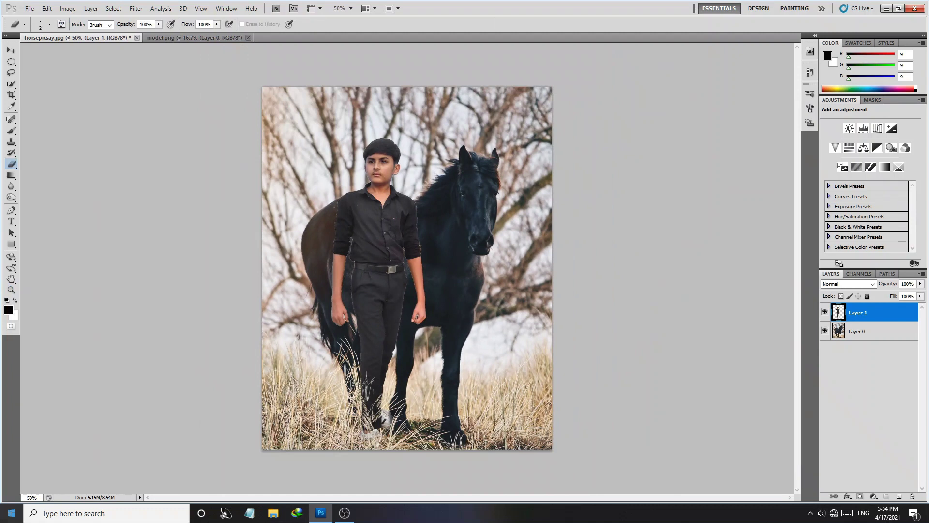
click(900, 497)
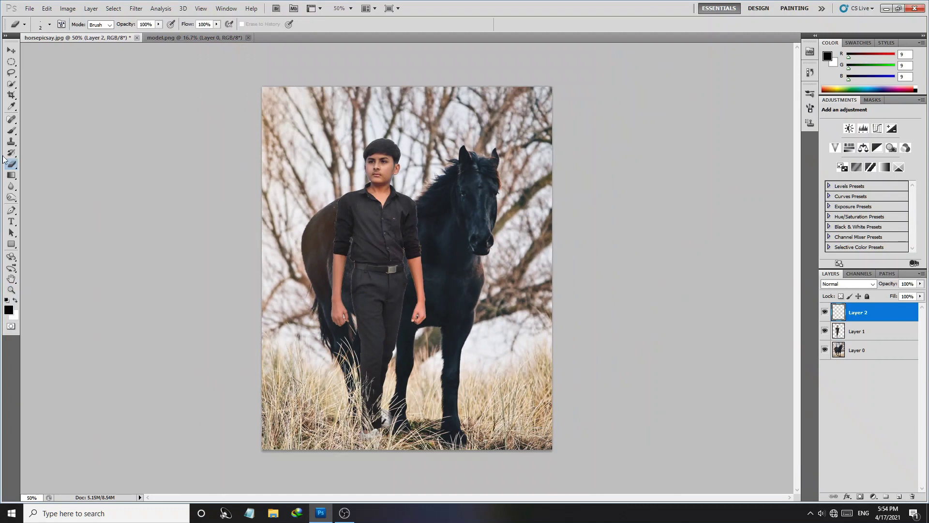
right_click(11, 130)
click(39, 131)
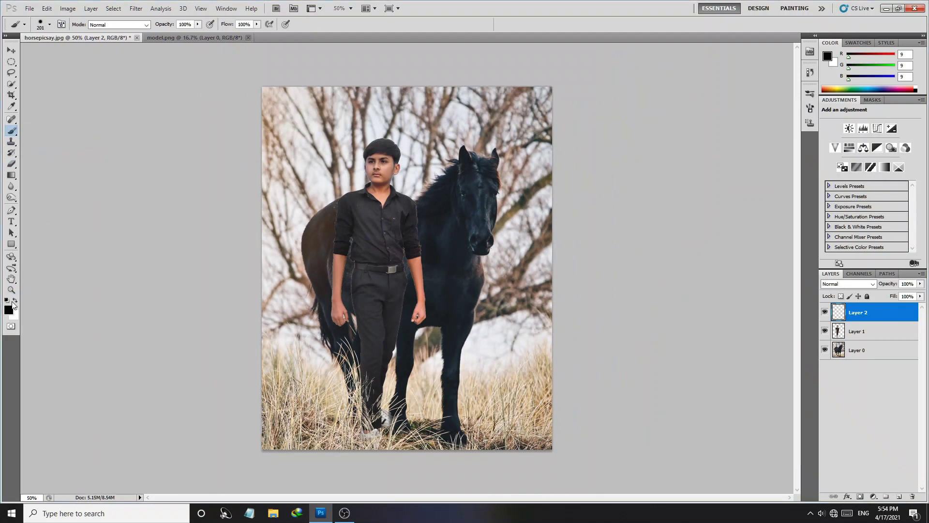
click(376, 291)
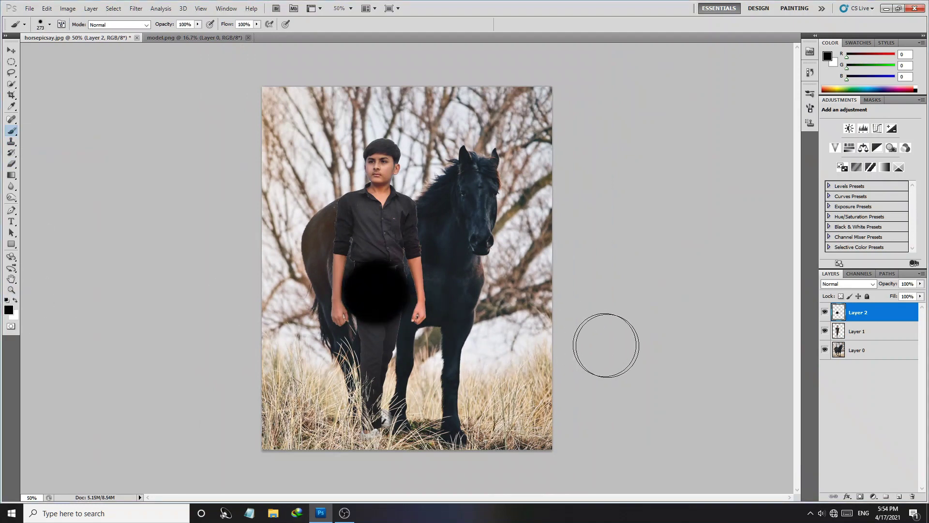
Squash and tilt the dab into a shadow under the feet, below Layer 1 at 51% opacity.
key(ctrl+t)
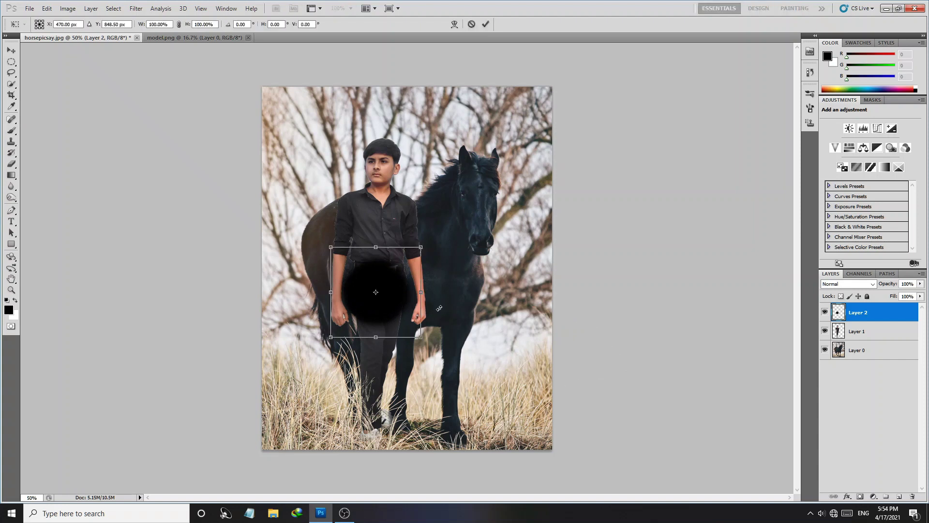
drag(376, 337, 395, 279)
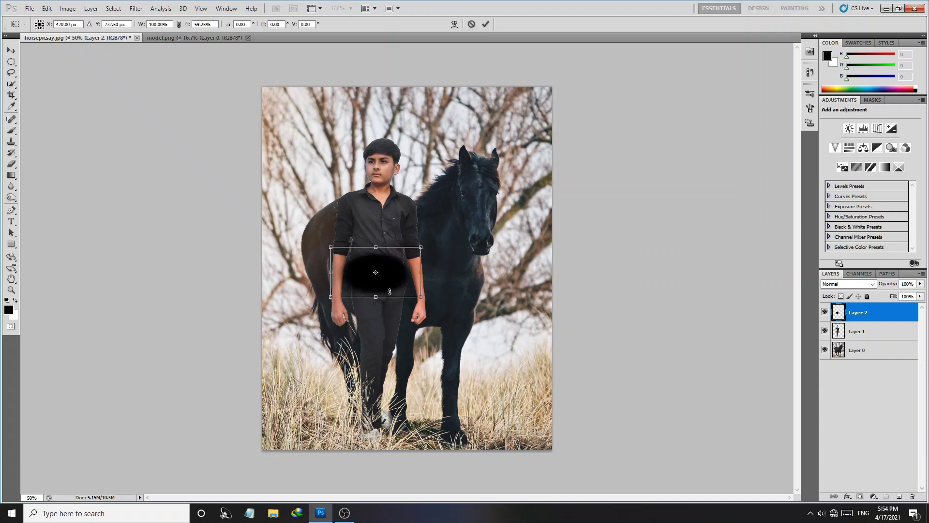
mouse_move(395, 279)
mouse_down()
mouse_move(426, 259)
mouse_move(405, 423)
mouse_up()
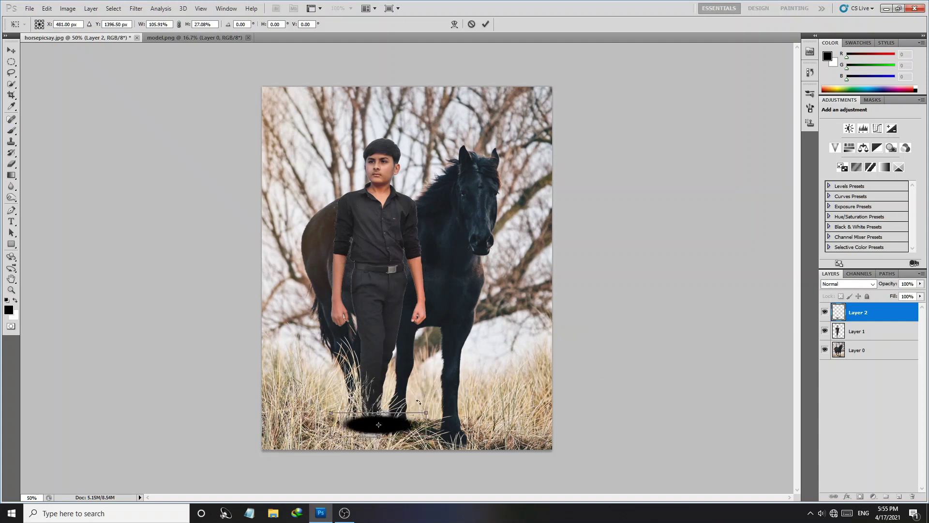
mouse_move(418, 402)
mouse_down()
mouse_move(421, 452)
mouse_move(435, 448)
mouse_up()
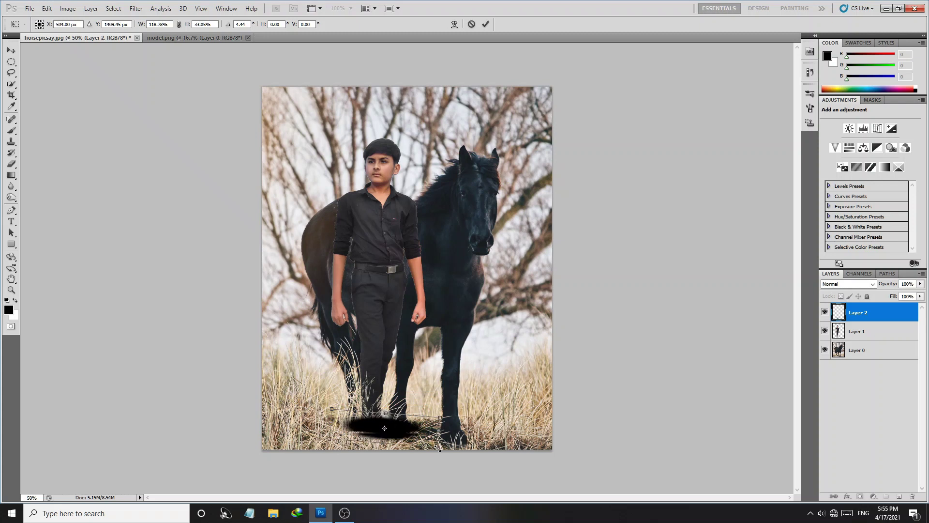
drag(429, 448, 453, 448)
key(shift+Left)
click(486, 23)
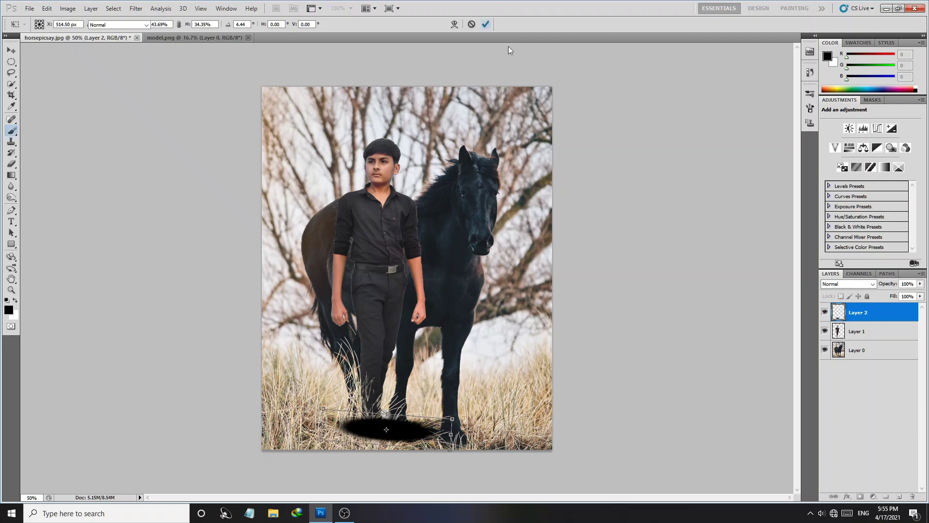
drag(880, 312, 876, 331)
drag(889, 286, 869, 286)
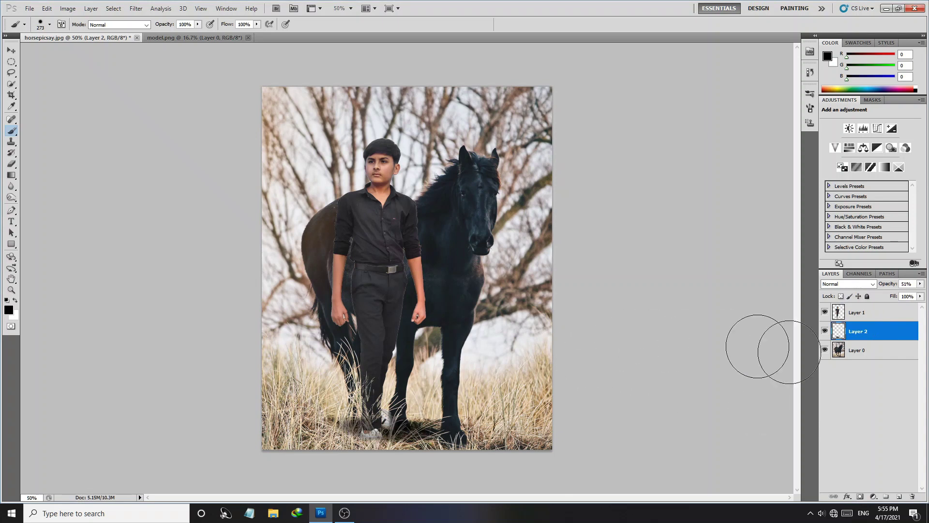
Add a new layer above the boy and set the foreground colour to orange #ff7e00.
click(864, 314)
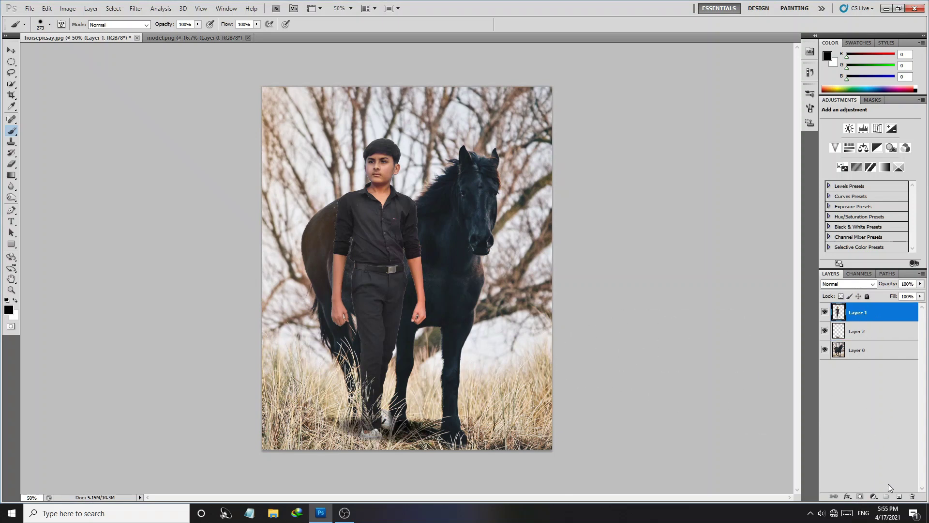
click(898, 497)
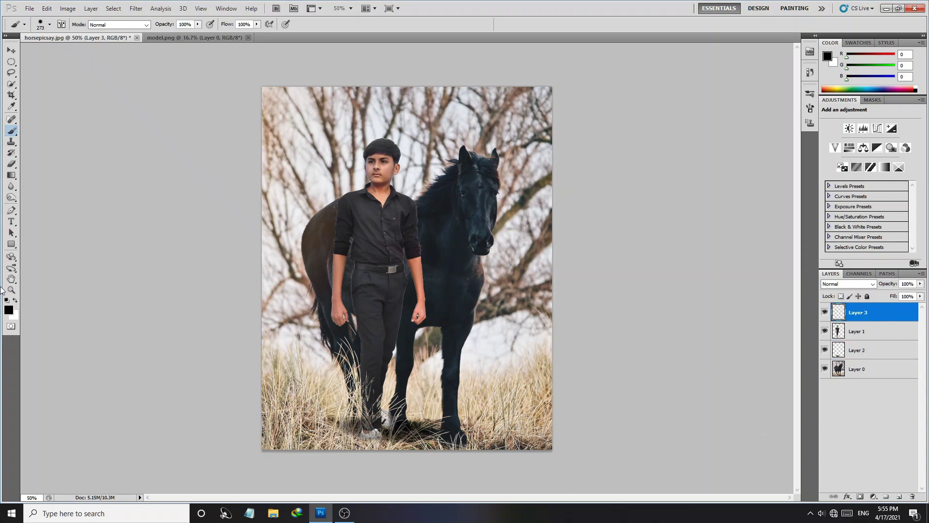
click(9, 311)
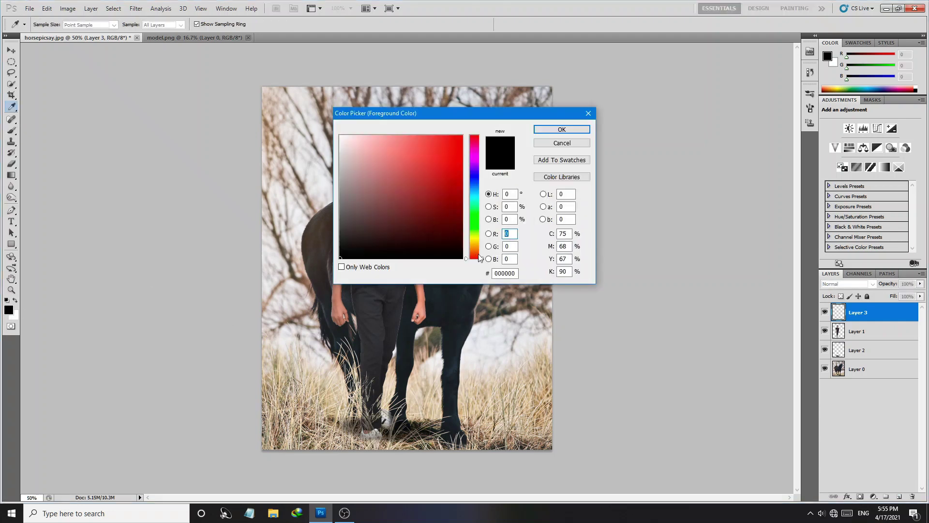
drag(479, 260, 495, 254)
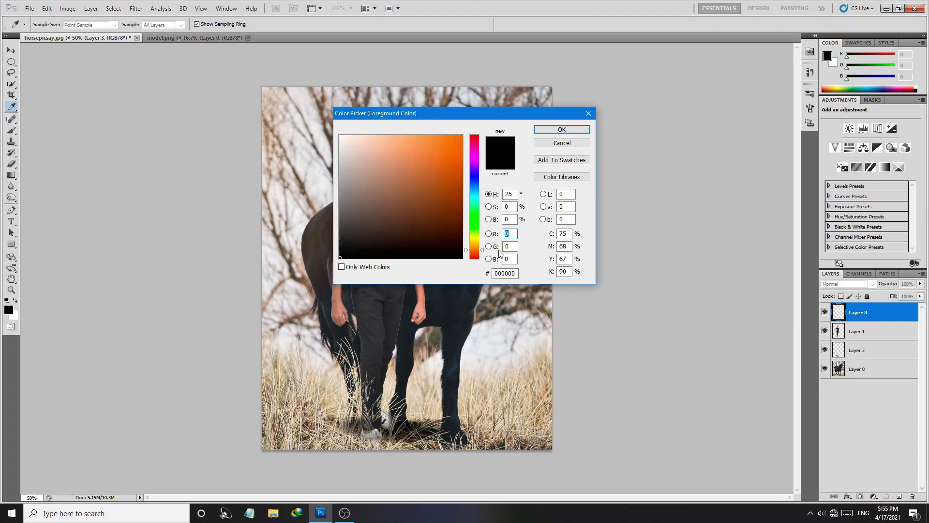
drag(502, 248, 504, 249)
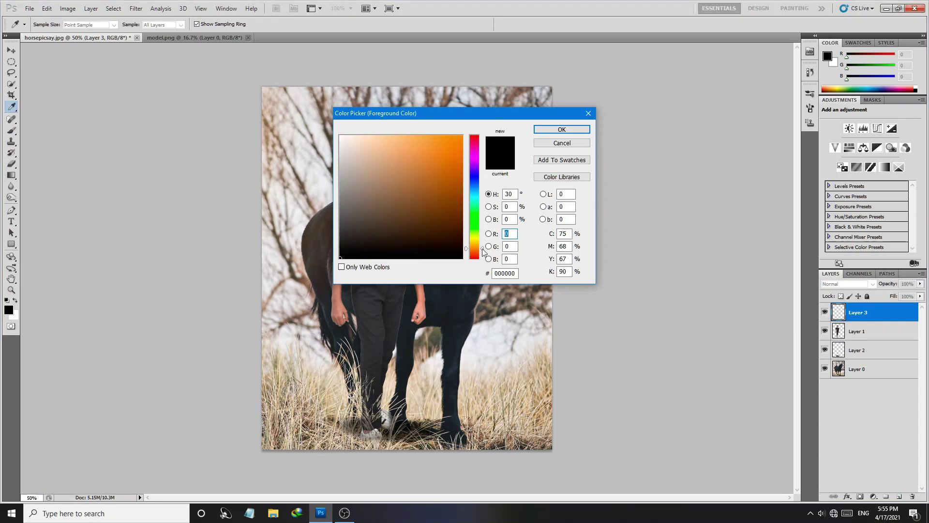
drag(349, 250, 463, 136)
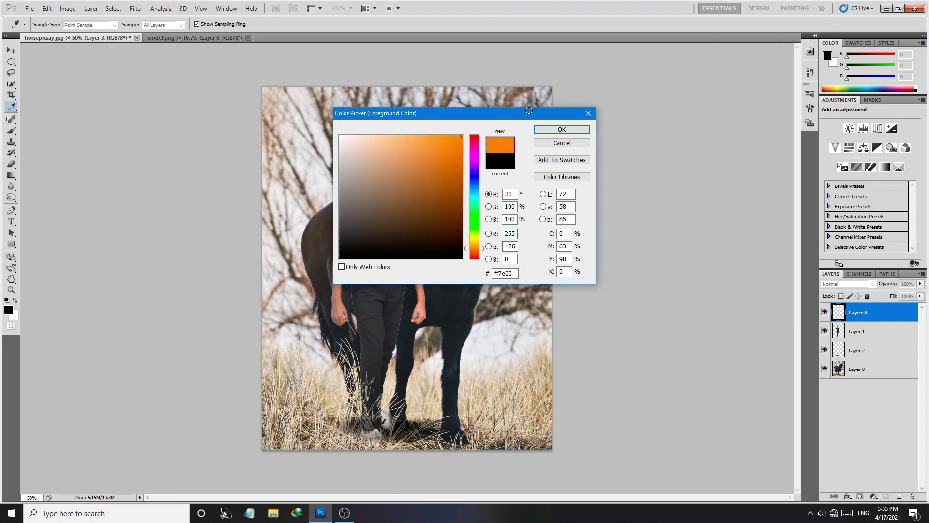
click(554, 131)
Paint orange down the left side and top with a 681 px, 13% hardness brush.
key(b)
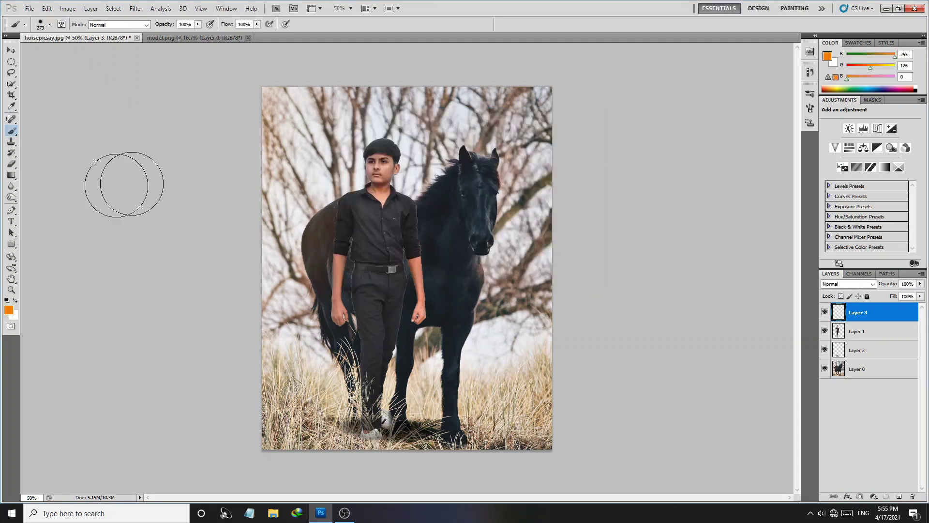
right_click(327, 194)
drag(362, 232, 345, 232)
key(Return)
drag(281, 169, 329, 185)
mouse_move(295, 97)
mouse_down()
mouse_move(276, 261)
mouse_move(239, 300)
mouse_up()
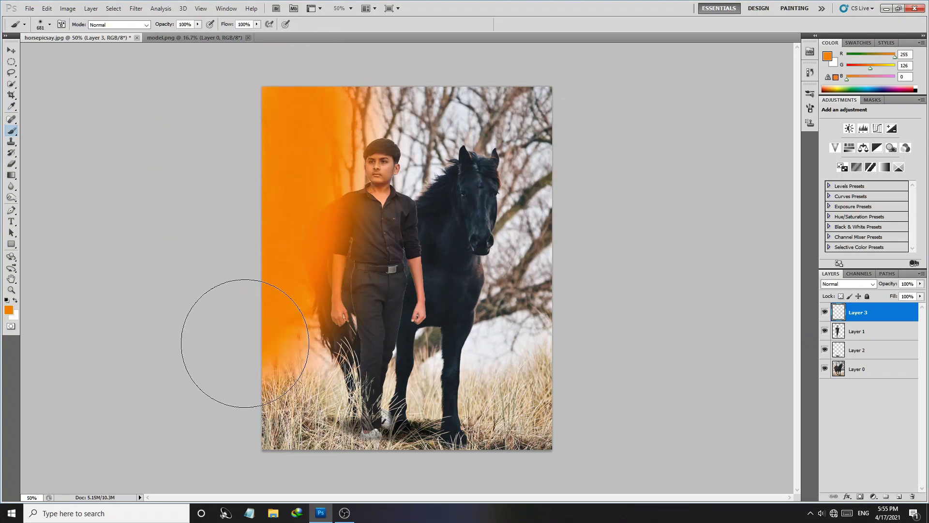
drag(335, 78, 280, 170)
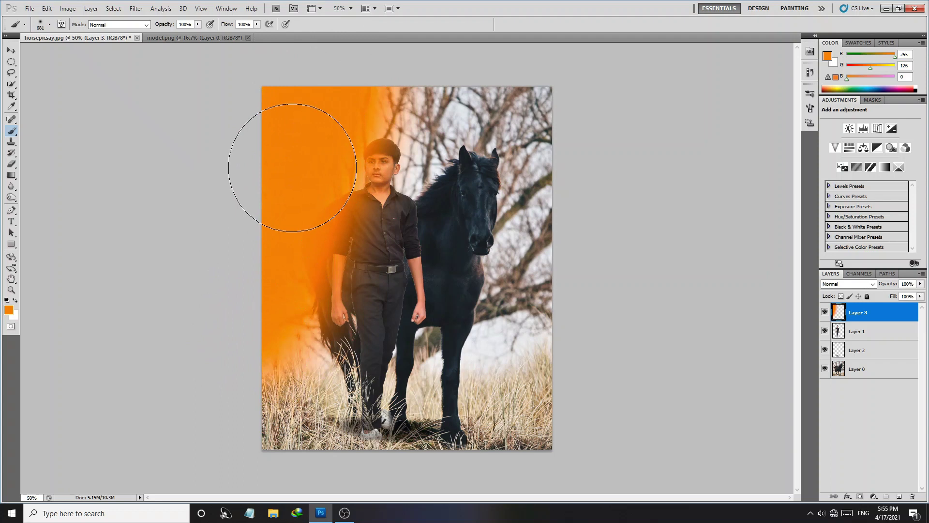
Blend the orange layer as Soft Light at 30% opacity, then reselect the boy's layer.
click(873, 284)
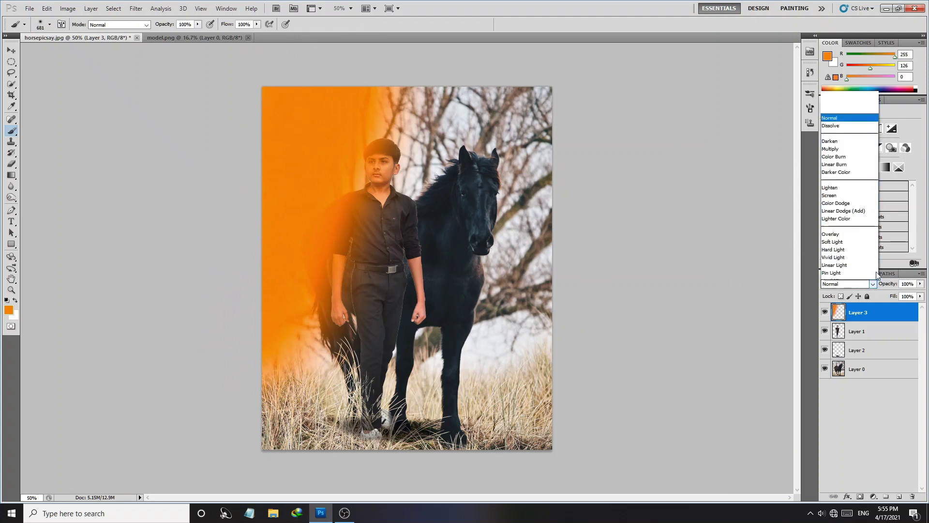
click(860, 165)
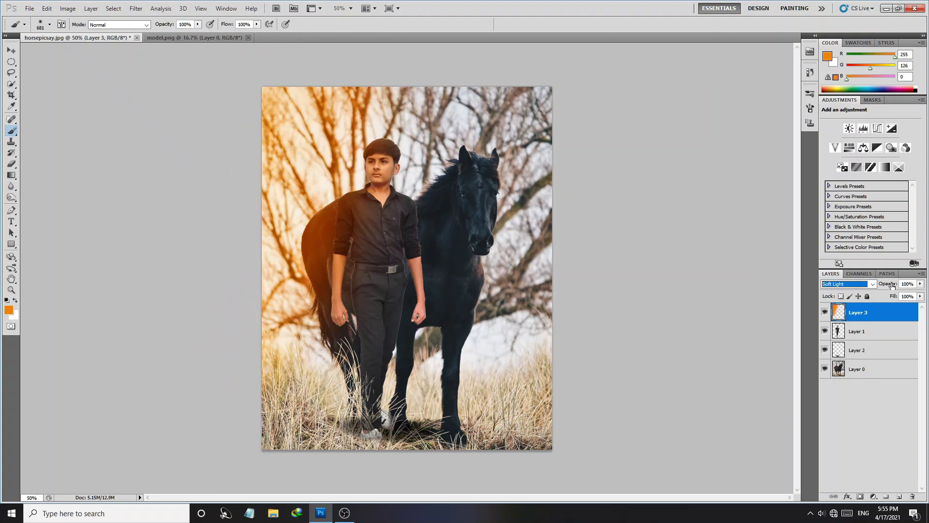
drag(892, 286, 888, 286)
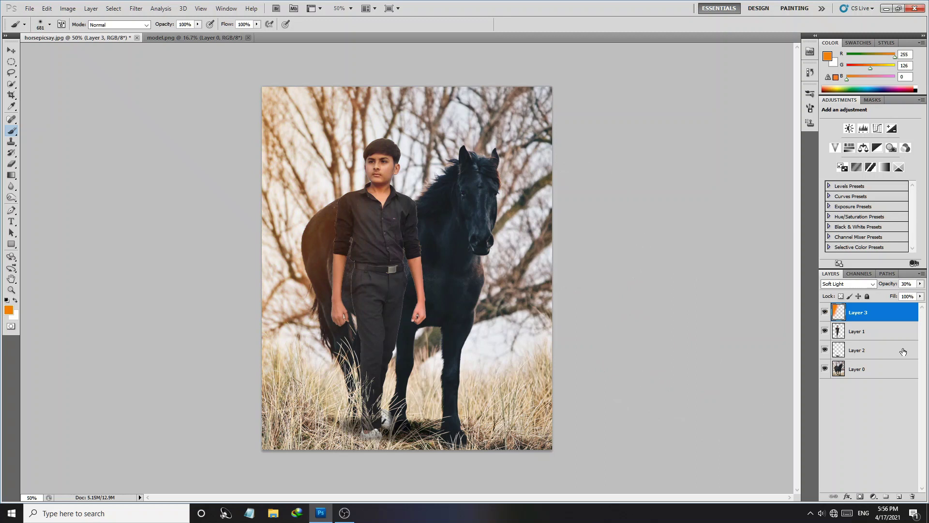
click(876, 333)
Fill a new layer above the boy with 50% gray and blend it as Overlay.
click(899, 497)
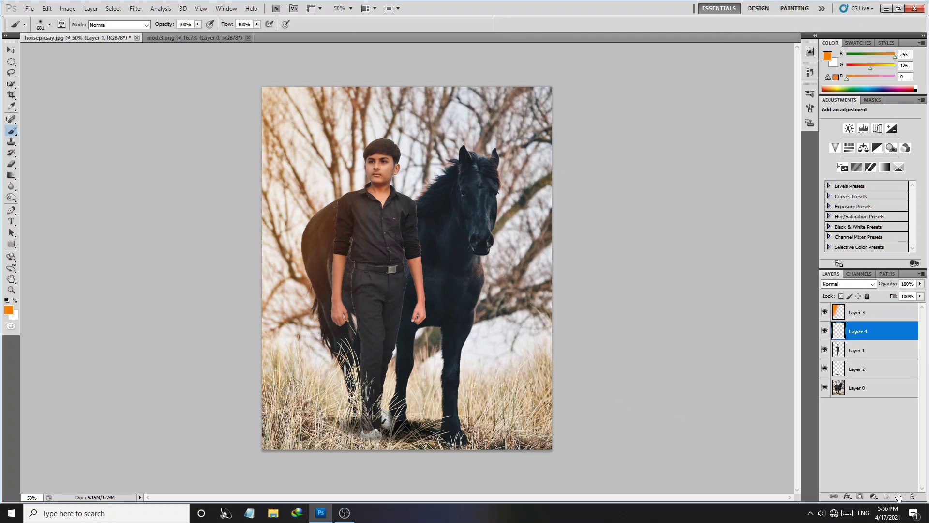
click(29, 9)
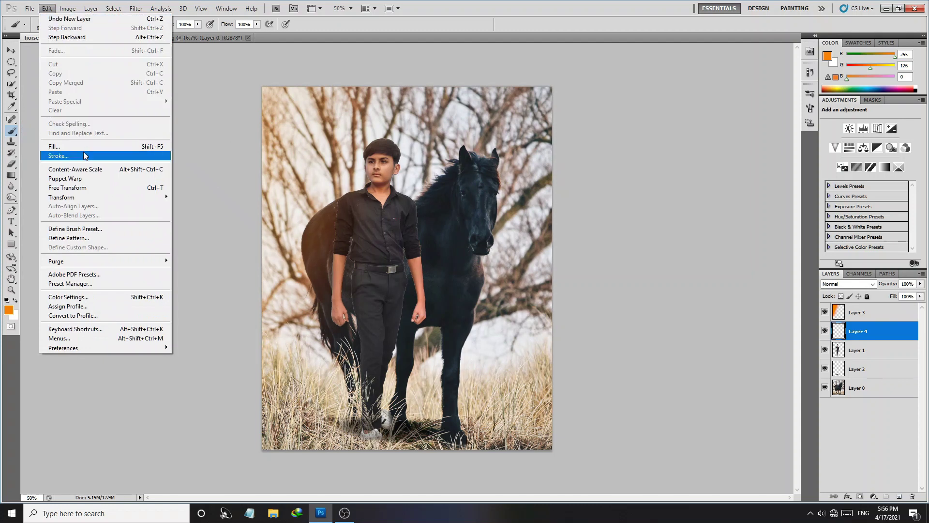
click(84, 147)
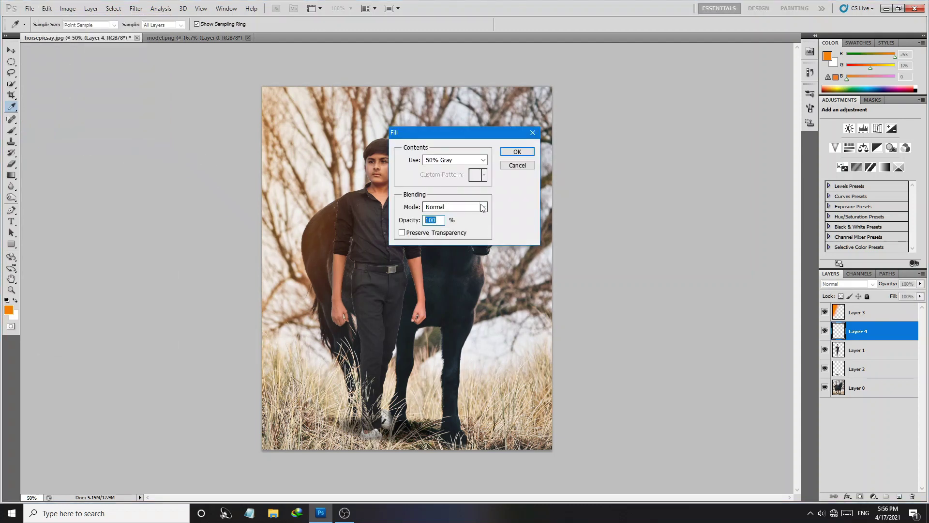
click(517, 151)
key(b)
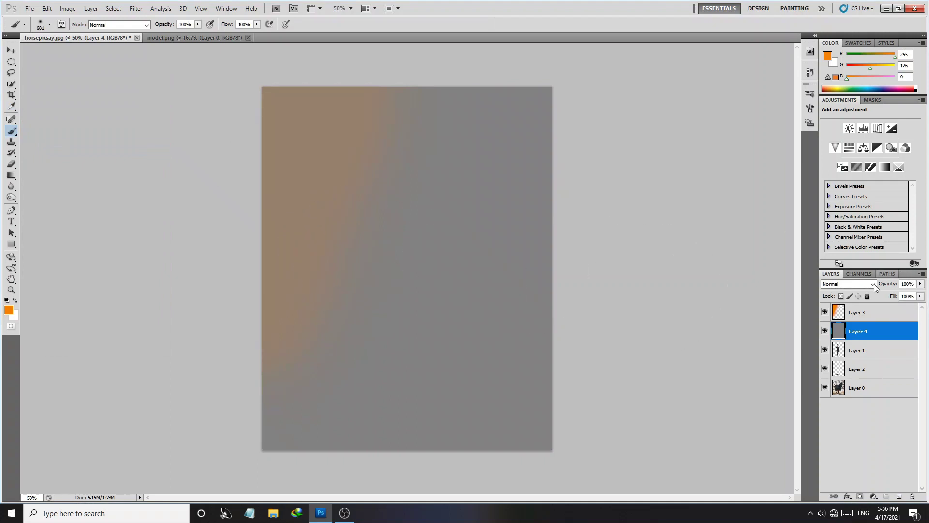
click(874, 284)
click(839, 152)
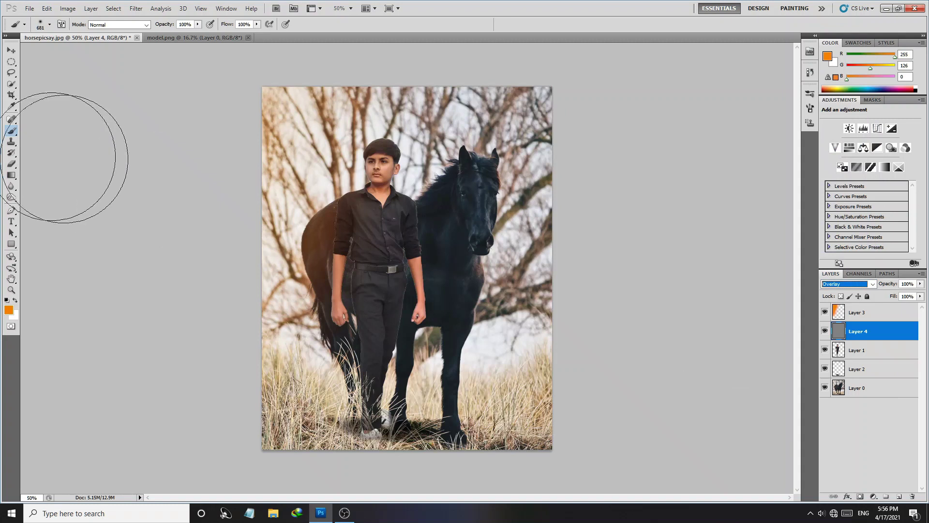
Select the Dodge tool from the toning tools.
click(13, 189)
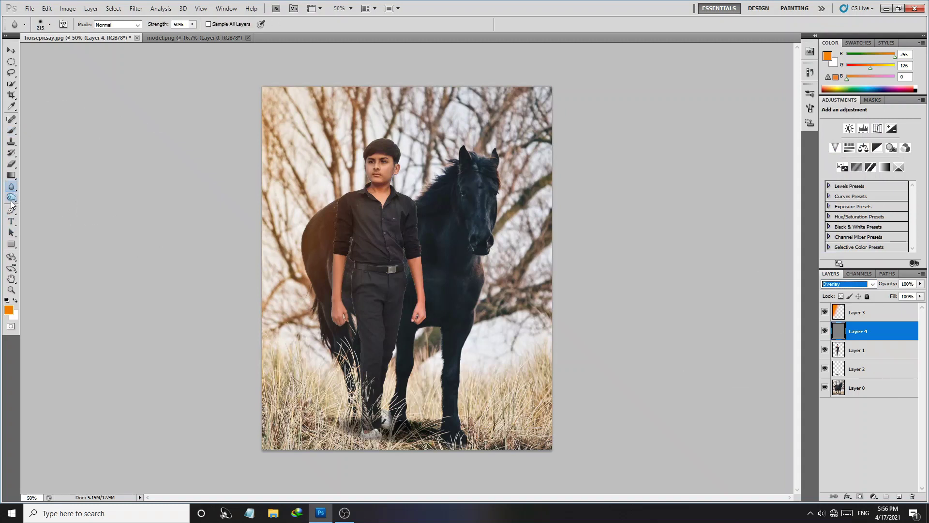
click(11, 198)
right_click(11, 198)
click(44, 197)
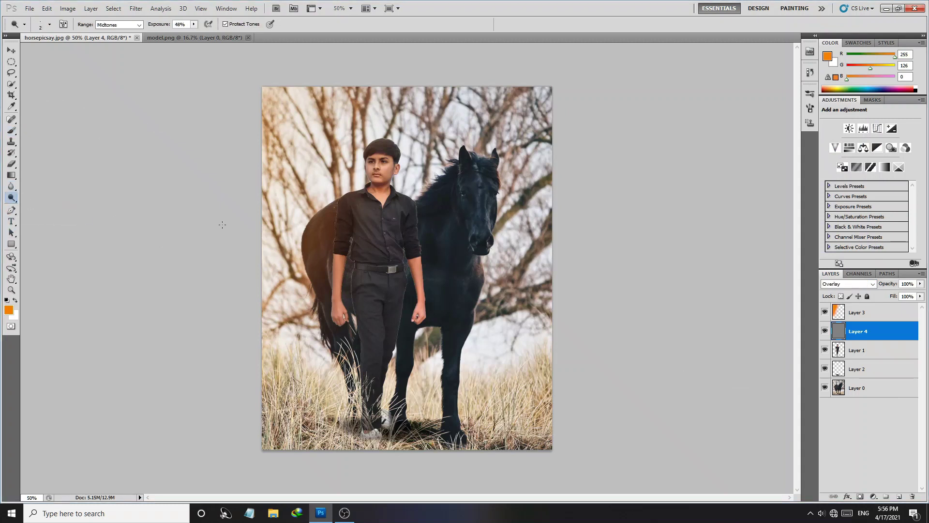
Zoom into the face and dodge both cheeks and the under-eye area.
key(z)
mouse_move(375, 168)
mouse_down()
mouse_move(361, 180)
mouse_move(347, 270)
mouse_up()
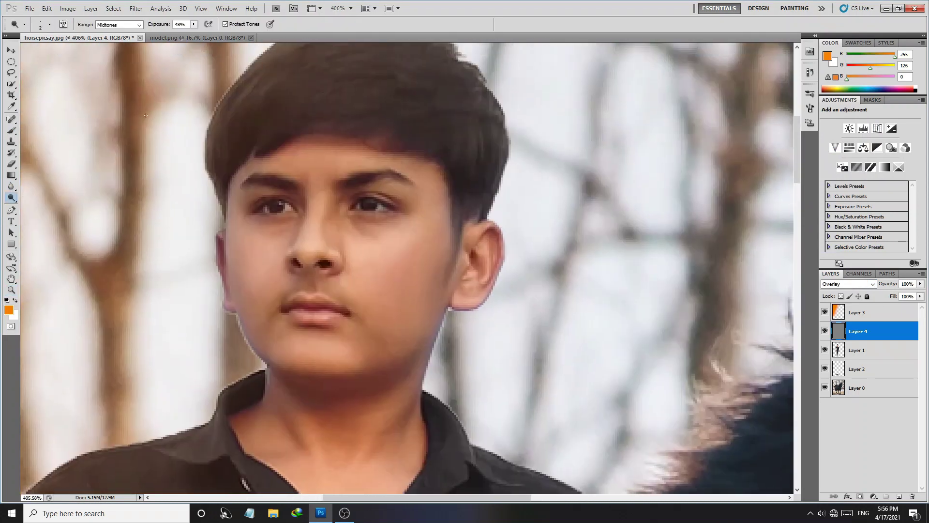
key(bracketright)
key(bracketright)
key(bracketright)
click(379, 239)
key(z)
mouse_move(384, 239)
mouse_down()
mouse_move(394, 276)
mouse_move(405, 252)
mouse_up()
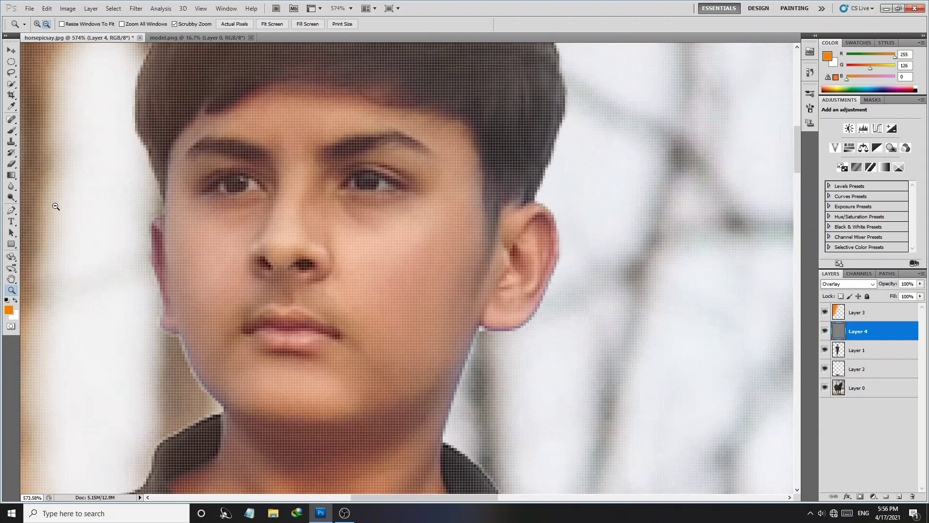
click(12, 198)
click(401, 274)
click(421, 256)
drag(382, 252, 436, 214)
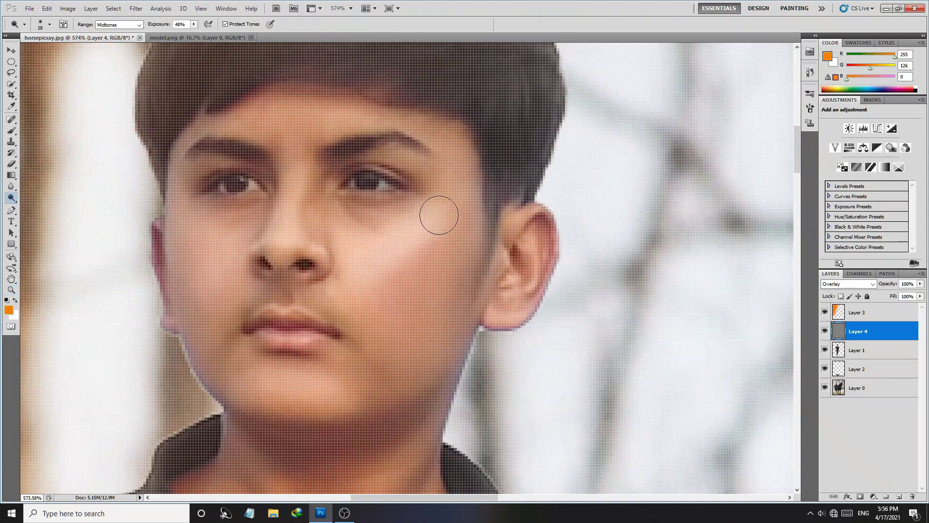
mouse_move(212, 280)
mouse_down()
mouse_move(183, 228)
mouse_move(226, 270)
mouse_move(195, 253)
mouse_move(179, 223)
mouse_move(232, 283)
mouse_up()
Dodge highlights onto the chin and the bridge of the nose.
drag(279, 384, 321, 387)
scroll(304, 384, up, 5)
drag(296, 358, 291, 310)
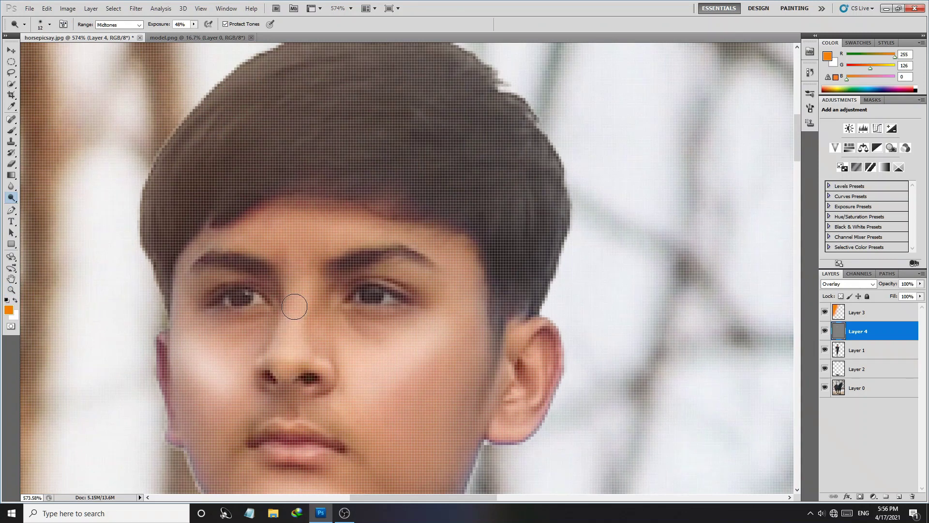
mouse_move(291, 346)
mouse_down()
mouse_move(290, 356)
mouse_move(294, 324)
mouse_up()
Dodge the forehead, the upper hair edge and the lower lip, then zoom out.
click(328, 233)
drag(389, 306, 393, 394)
mouse_move(196, 175)
mouse_down()
mouse_move(231, 175)
mouse_move(392, 118)
mouse_move(579, 305)
mouse_up()
key(bracketright)
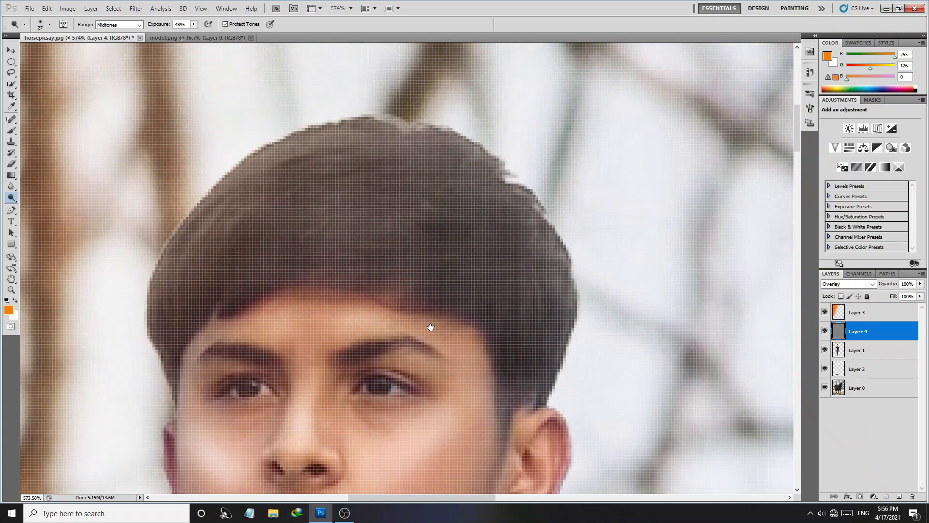
drag(425, 325, 412, 84)
key(z)
drag(305, 288, 353, 326)
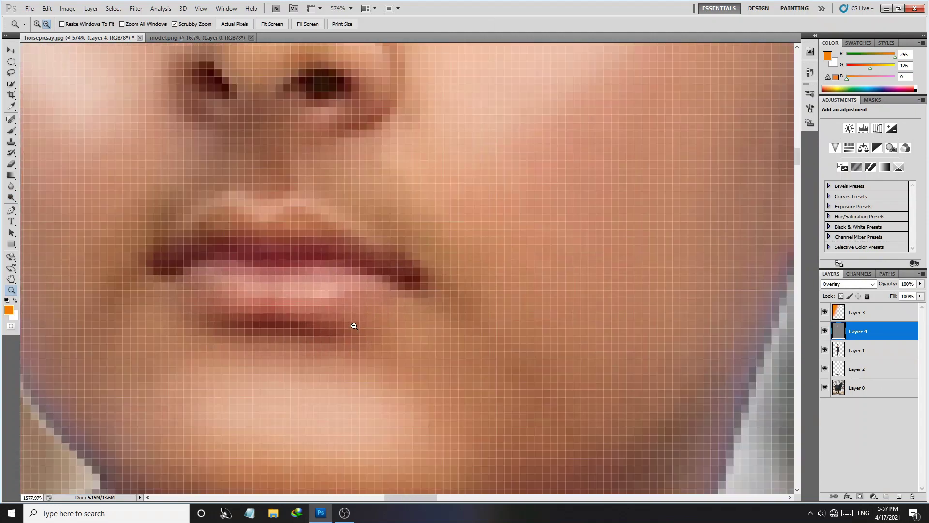
key(o)
mouse_move(329, 282)
mouse_down()
mouse_move(233, 280)
mouse_move(323, 286)
mouse_up()
key(bracketleft)
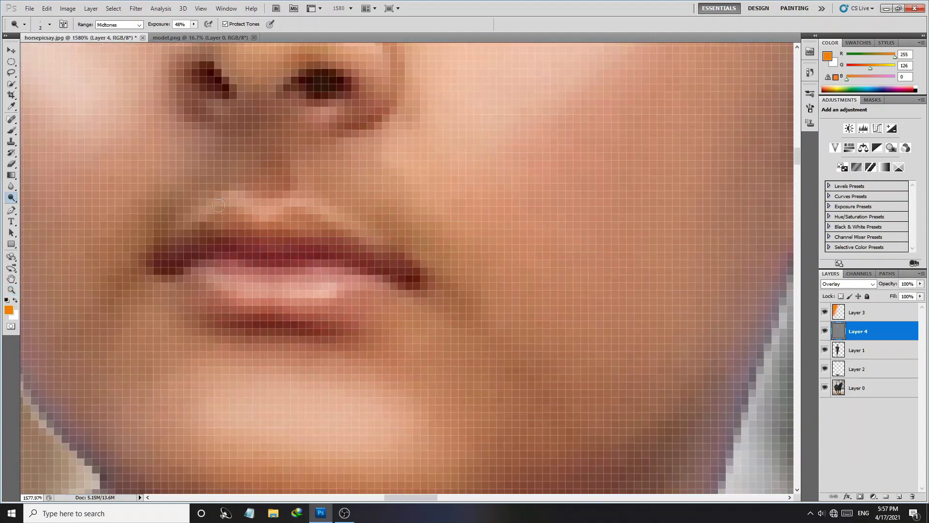
key(z)
alt+click(416, 388)
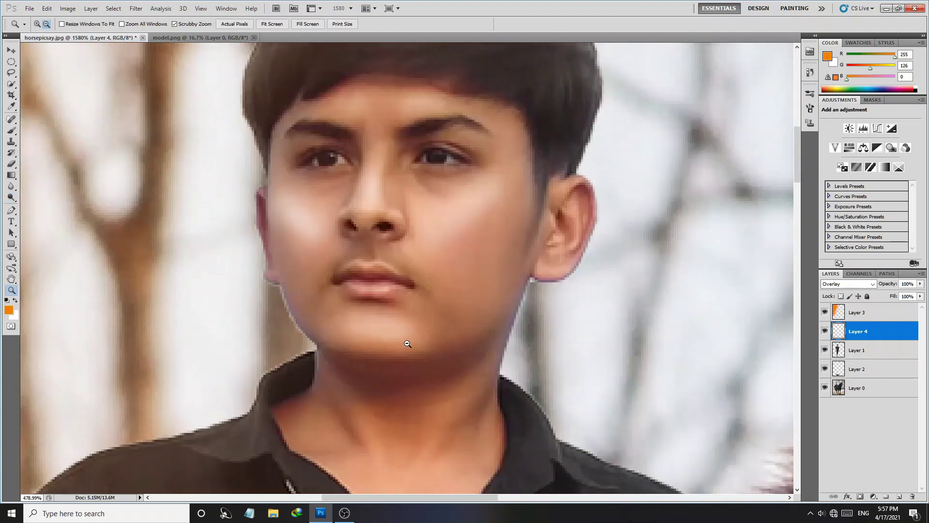
Dodge a highlight onto the left chest of the boy's shirt.
alt+click(416, 389)
key(o)
drag(415, 389, 410, 332)
key(bracketright)
key(bracketright)
key(bracketright)
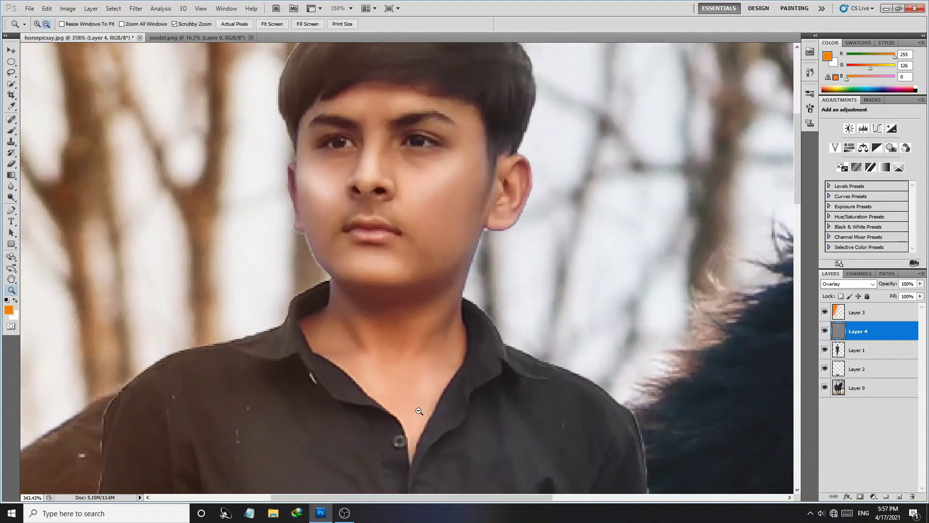
scroll(435, 406, down, 2)
drag(418, 302, 385, 109)
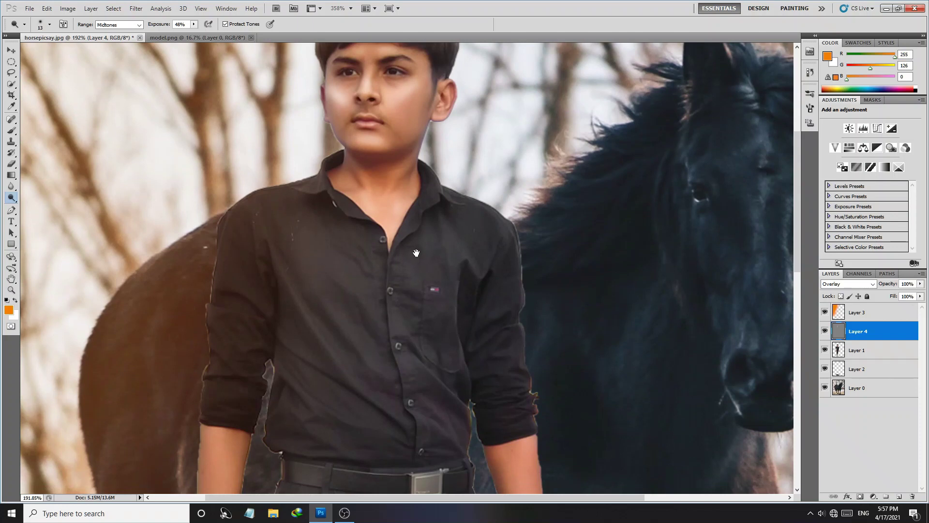
drag(325, 283, 367, 373)
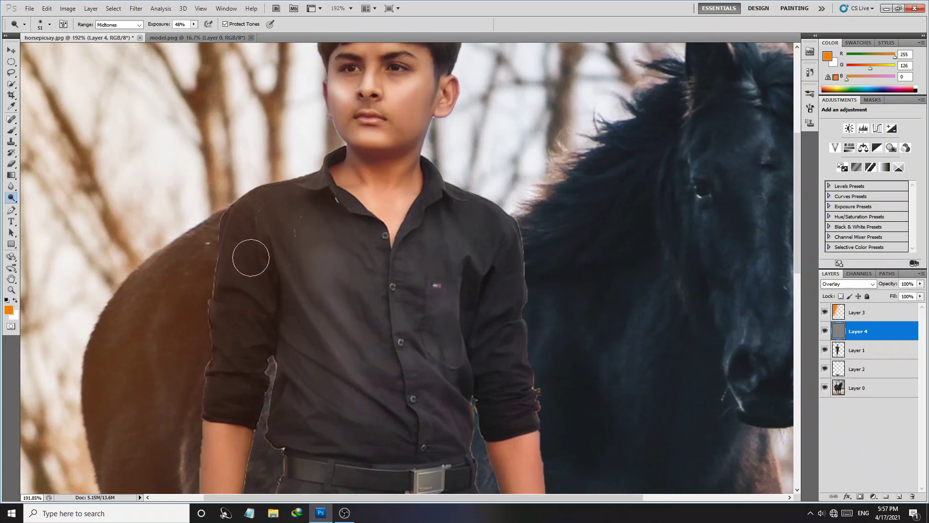
right_click(256, 267)
key(Return)
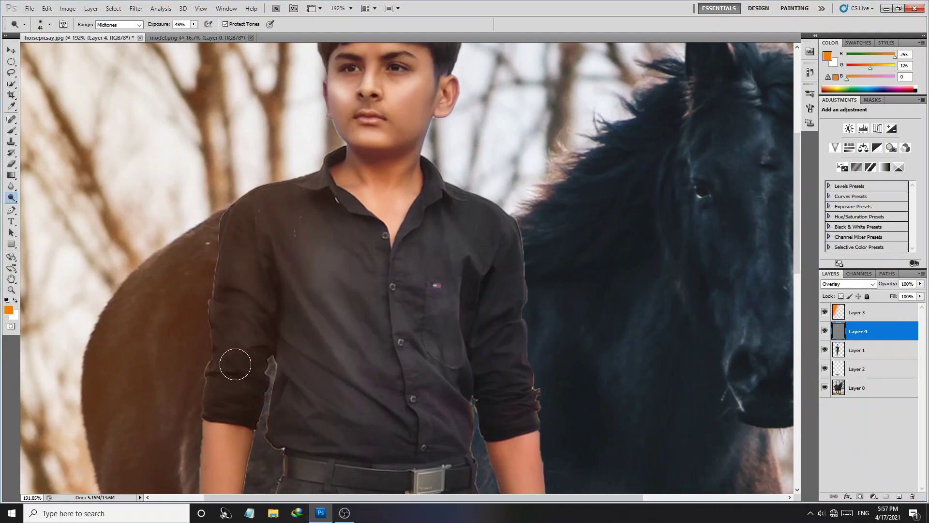
Brighten both forearms below the sleeve cuffs with the Dodge tool.
drag(264, 353, 288, 150)
key(bracketleft)
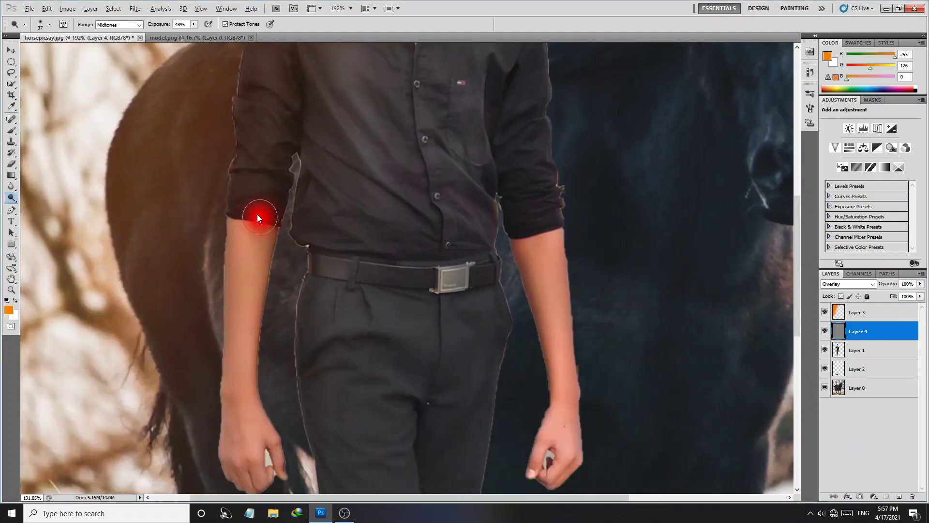
mouse_move(261, 217)
mouse_down()
mouse_move(239, 323)
mouse_move(240, 426)
mouse_up()
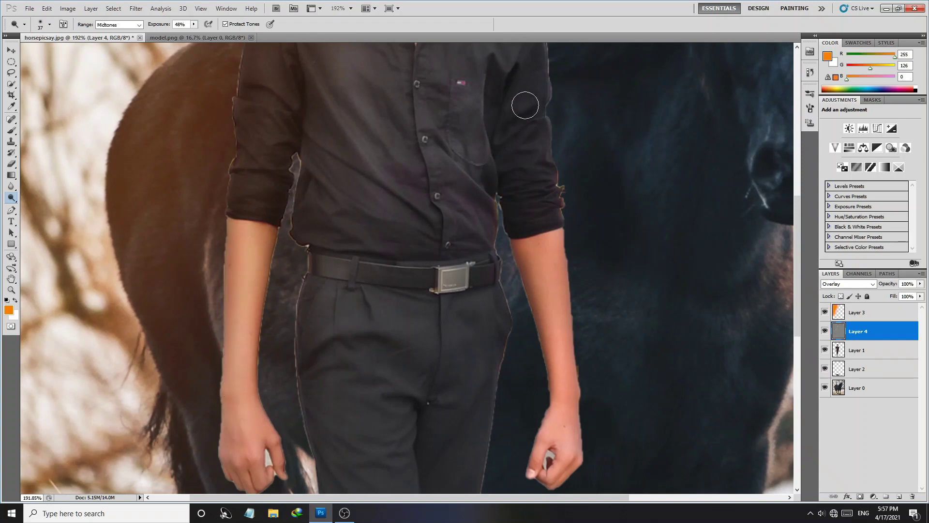
mouse_move(538, 213)
mouse_down()
mouse_move(559, 334)
mouse_move(556, 402)
mouse_up()
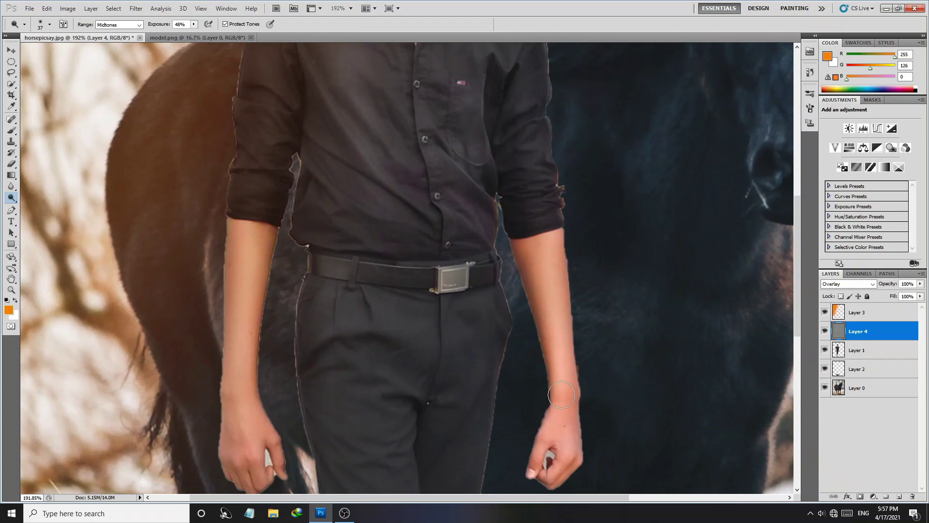
drag(478, 349, 366, 20)
Lighten the left trouser leg and the front of the trousers.
key(z)
scroll(365, 261, down, 3)
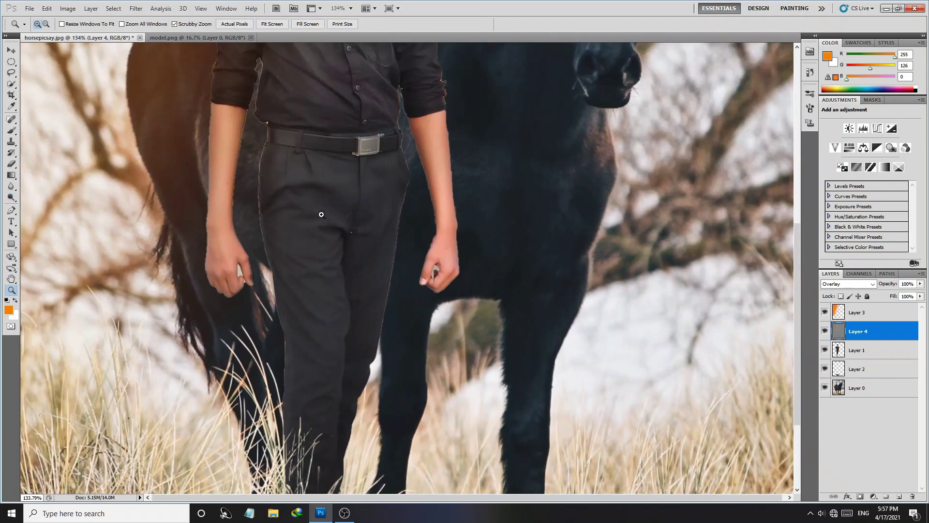
click(12, 198)
mouse_move(318, 190)
mouse_down()
mouse_move(302, 244)
mouse_move(312, 426)
mouse_up()
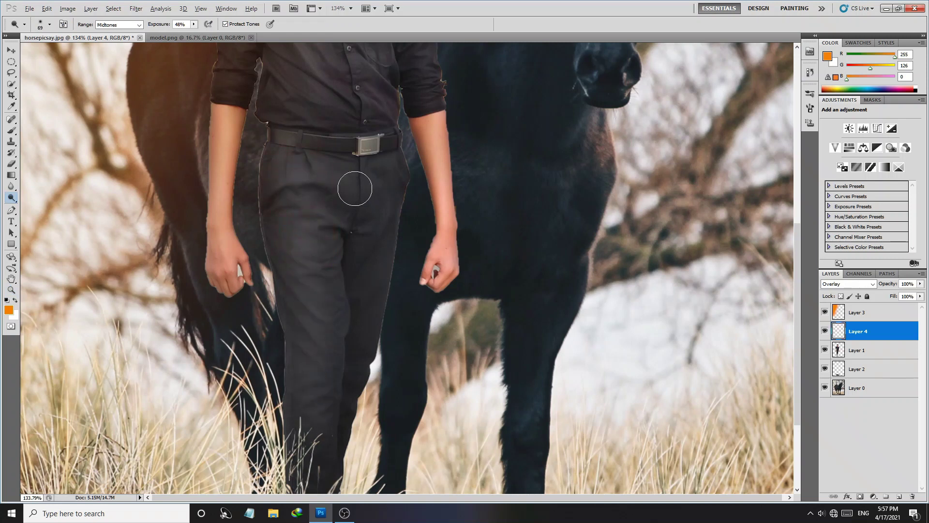
drag(375, 190, 372, 234)
Lighten the bridge of the horse's nose and zoom out to the whole image.
key(bracketleft)
key(bracketleft)
key(bracketleft)
drag(473, 182, 469, 370)
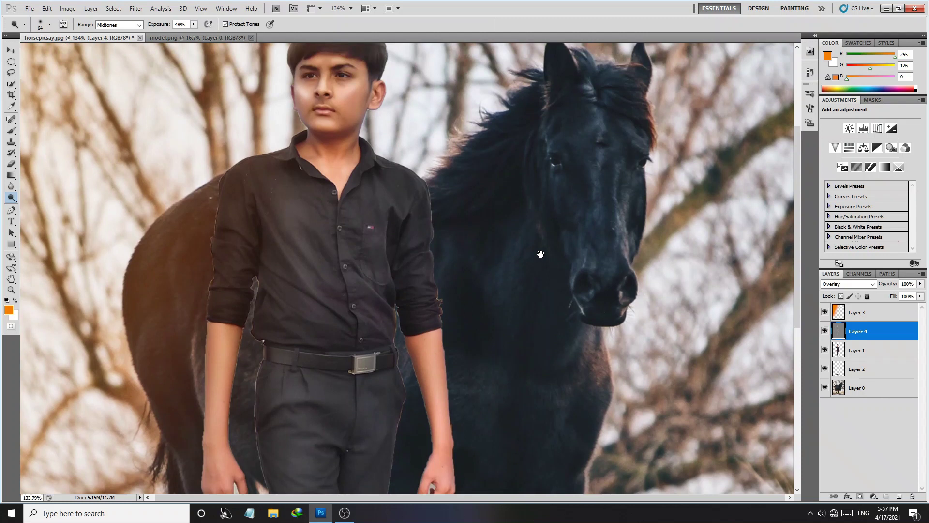
scroll(538, 241, up, 5)
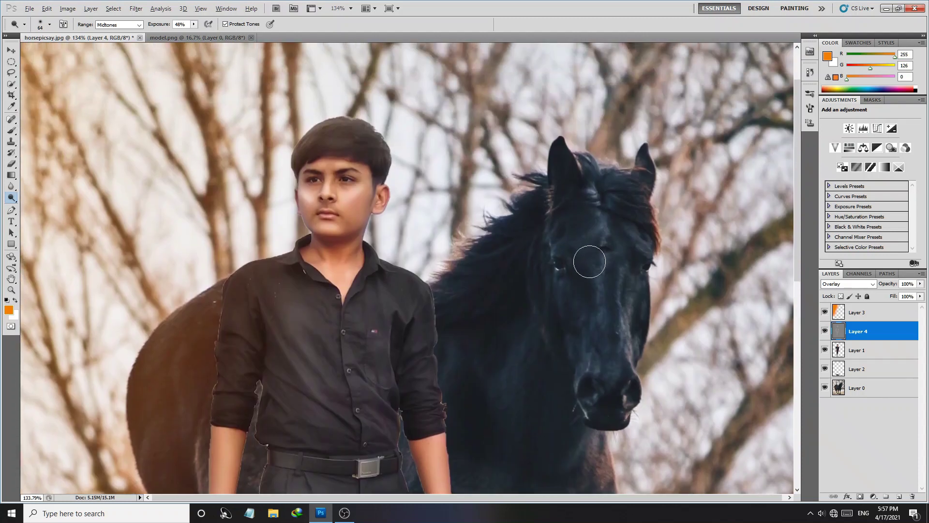
drag(612, 255, 608, 317)
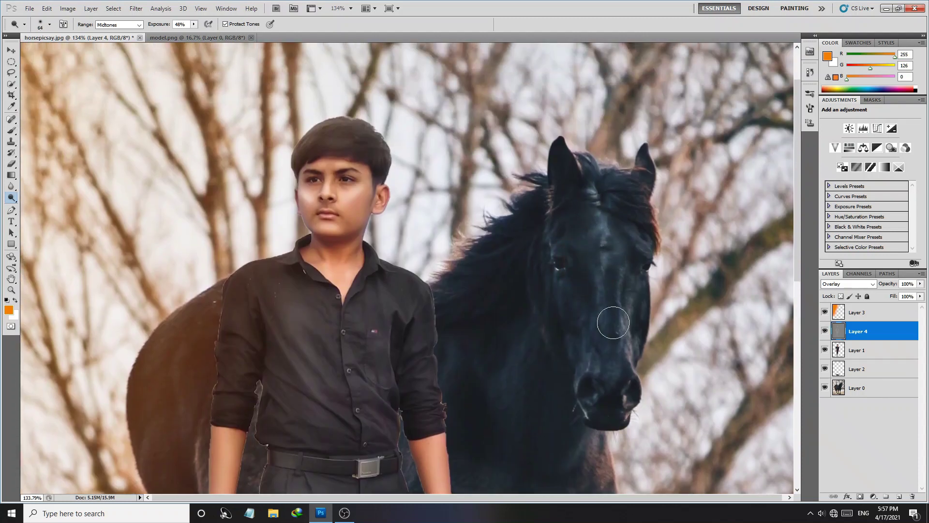
key(bracketleft)
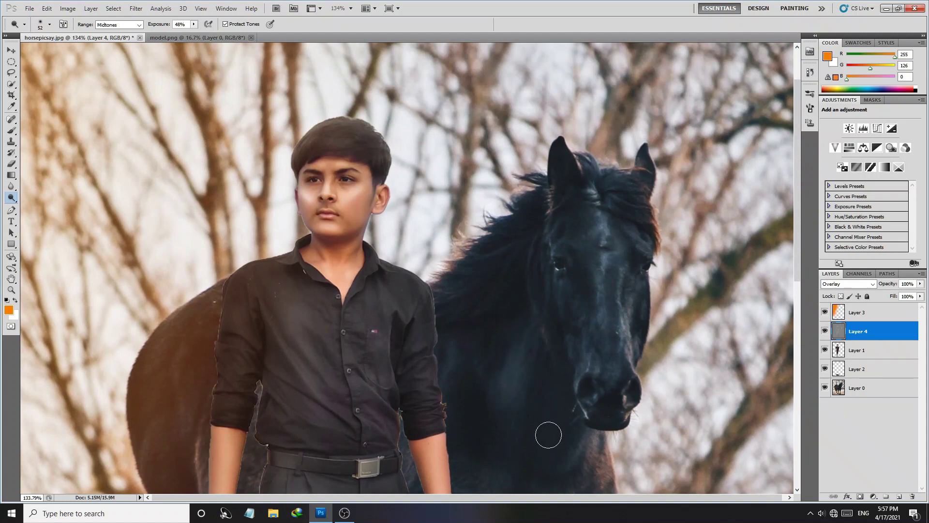
scroll(556, 354, down, 5)
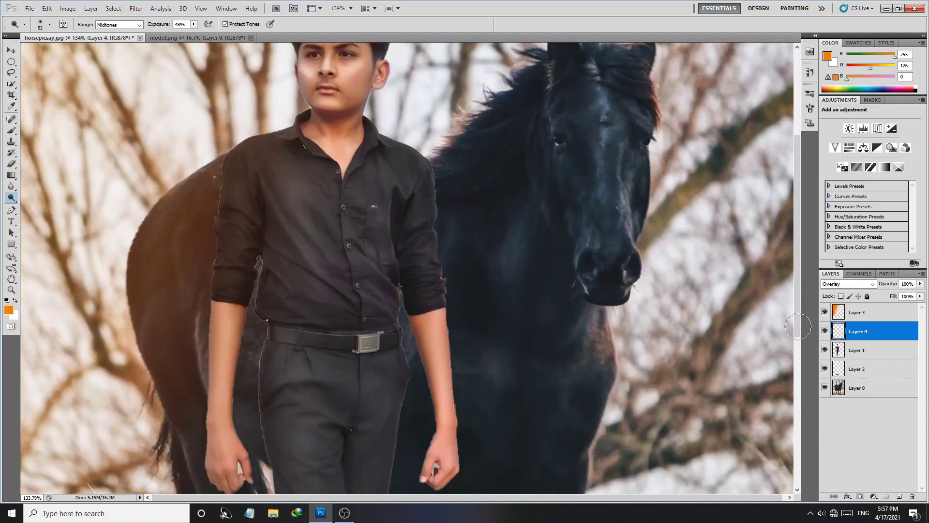
key(z)
drag(501, 280, 474, 280)
key(o)
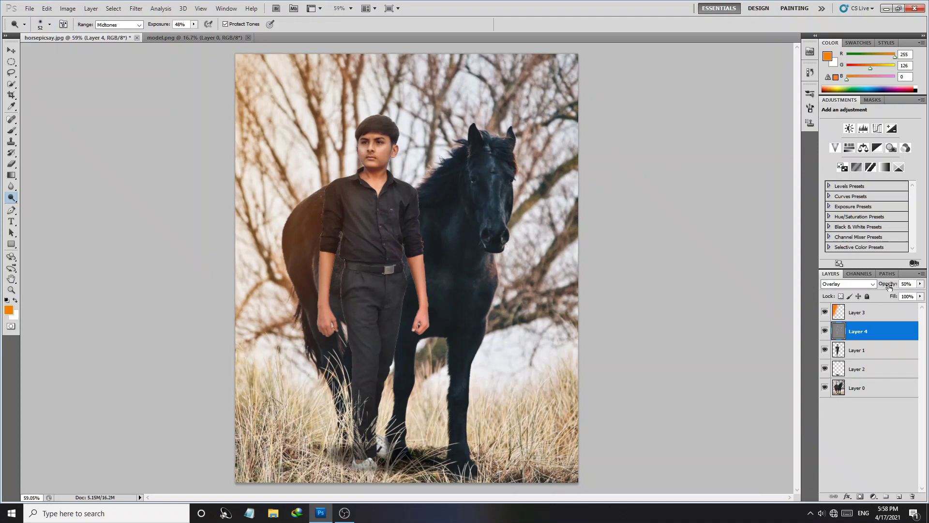
Lower the highlight layer to 50% opacity and close the model.png document.
click(825, 331)
key(shift+plus)
key(shift+plus)
key(shift+plus)
key(z)
alt+click(509, 344)
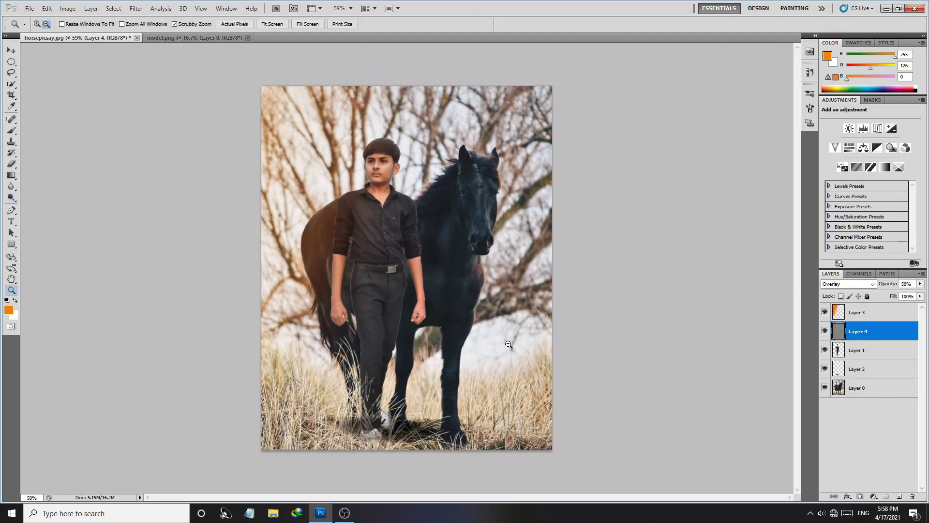
drag(485, 346, 489, 346)
key(o)
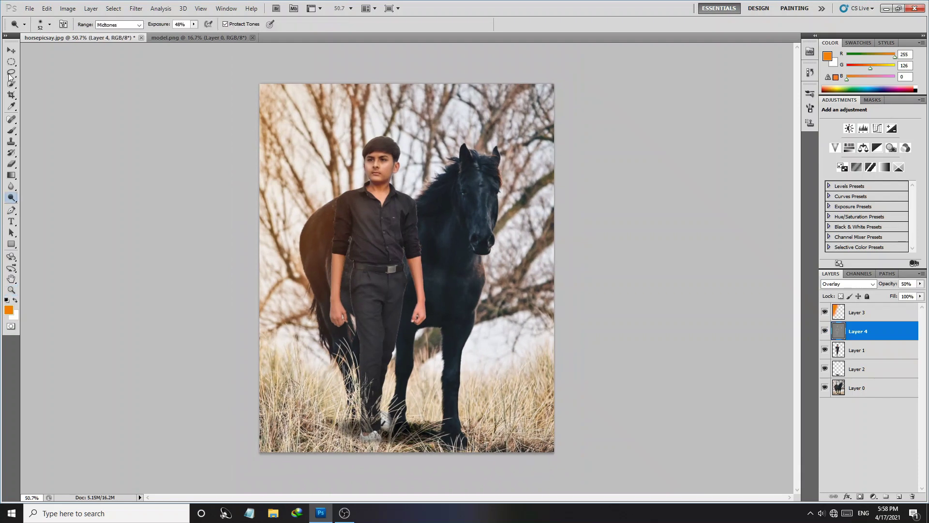
click(251, 38)
Open real logo.png and drag the logo into the horsepicsay.jpg photo.
key(ctrl+o)
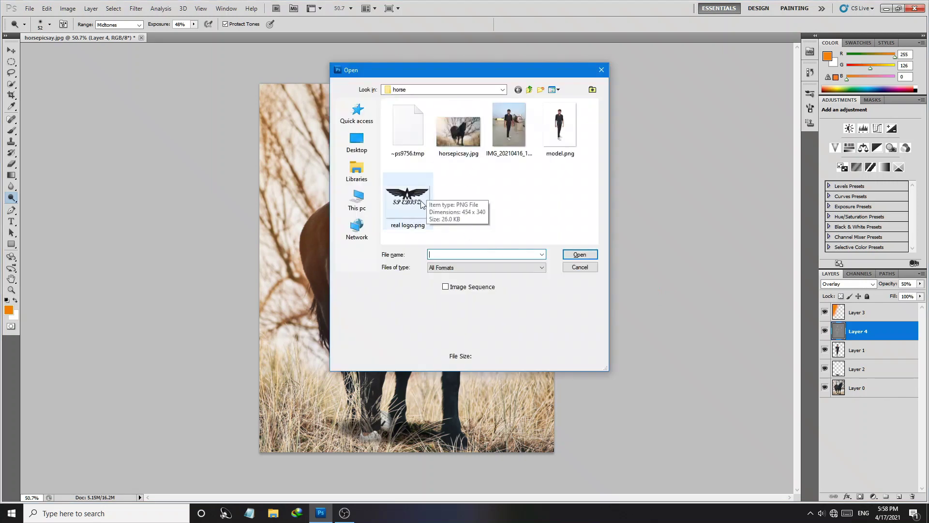
click(407, 198)
click(576, 257)
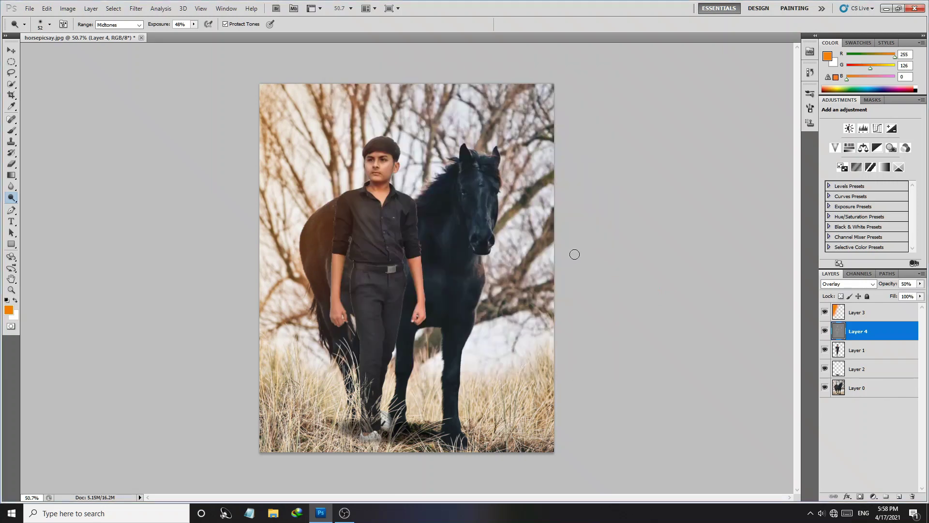
click(11, 51)
drag(386, 217, 113, 71)
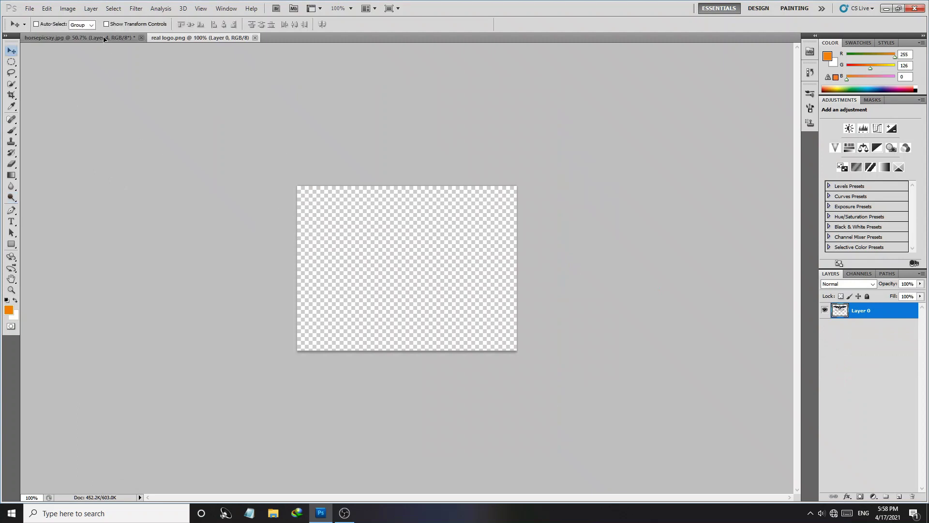
drag(104, 39, 104, 39)
drag(499, 339, 515, 356)
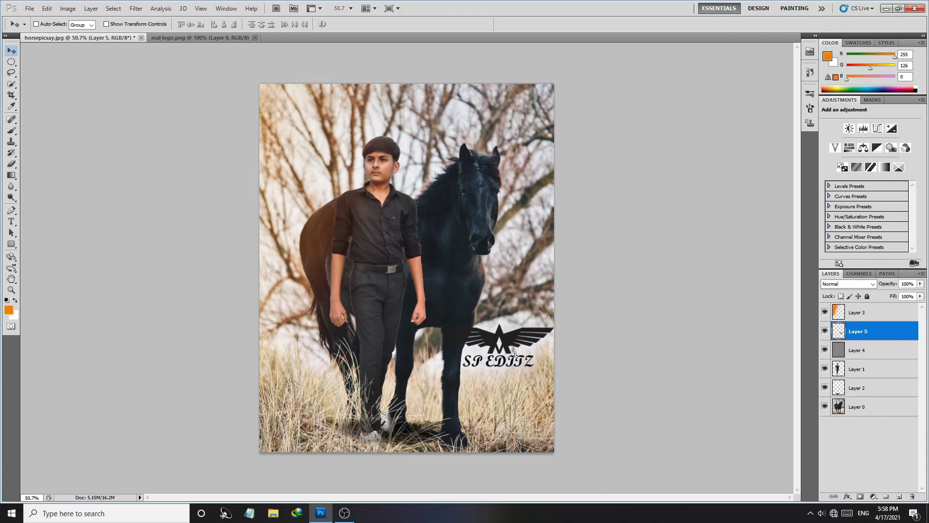
Scale the logo down twice into a small watermark beside the horse's legs.
key(ctrl+t)
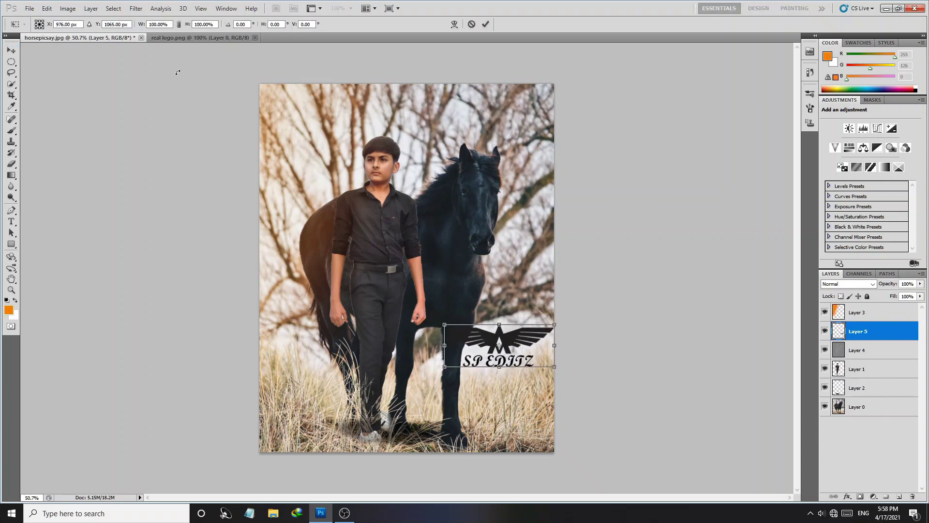
drag(188, 26, 155, 22)
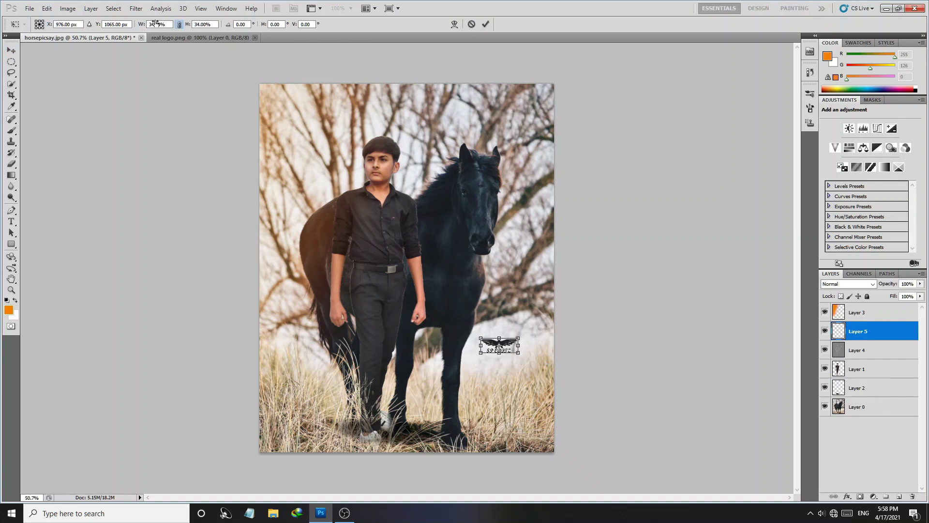
click(487, 25)
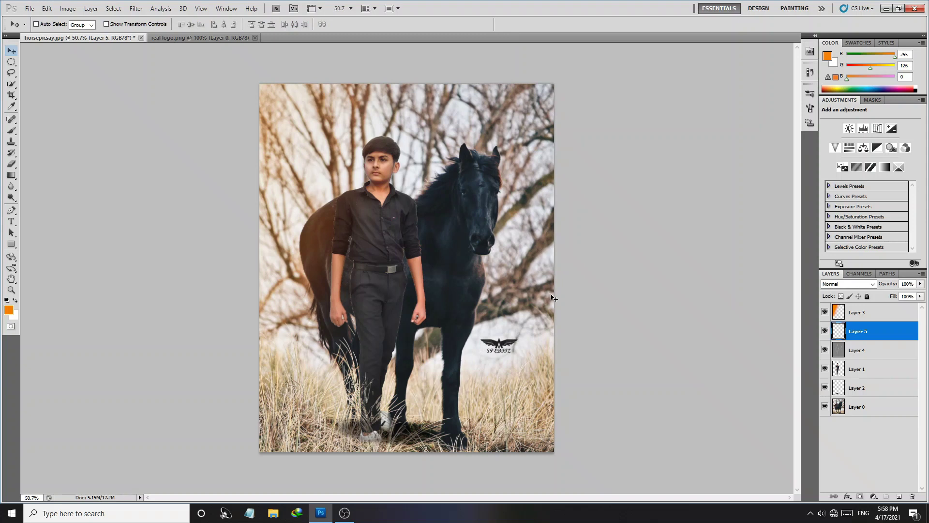
key(ctrl+t)
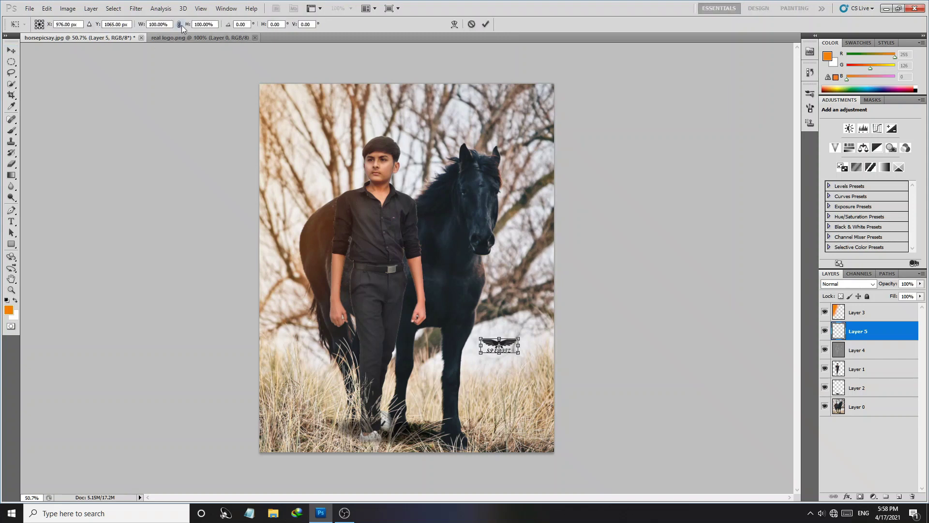
drag(182, 25, 180, 24)
text(83)
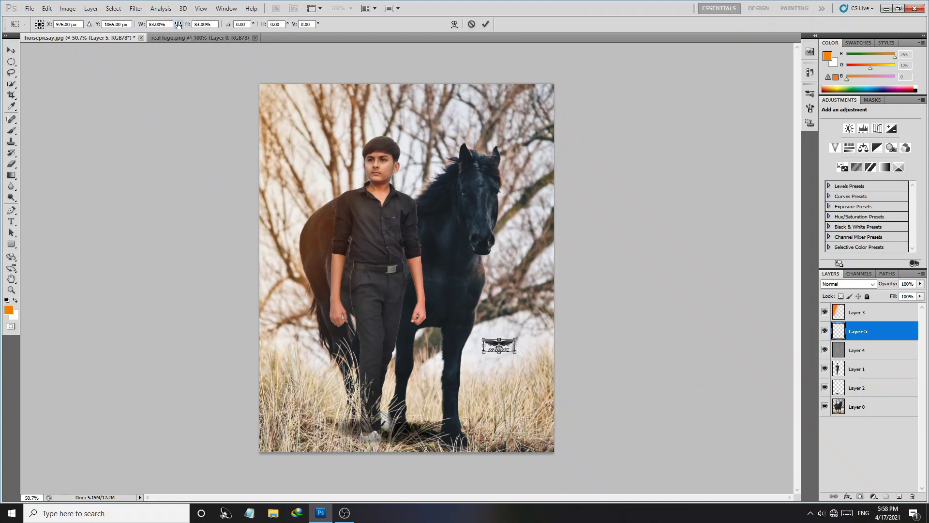
click(486, 24)
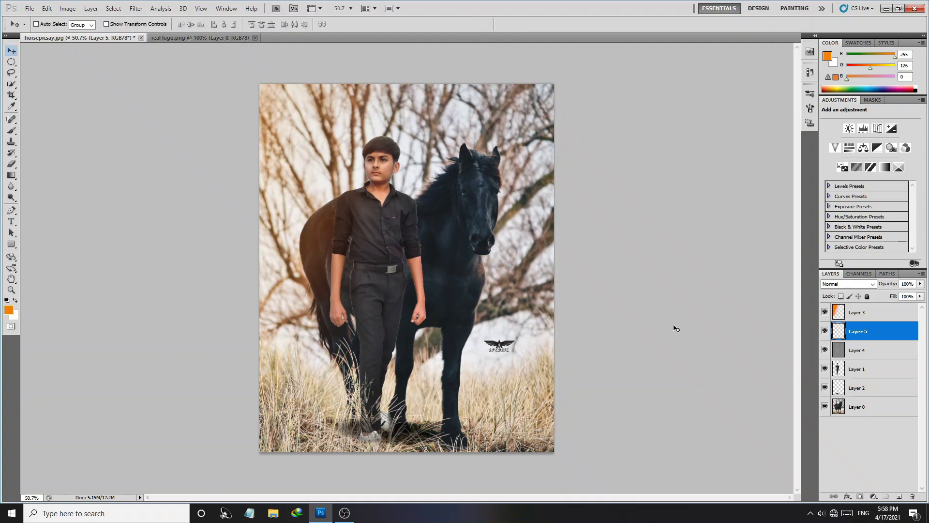